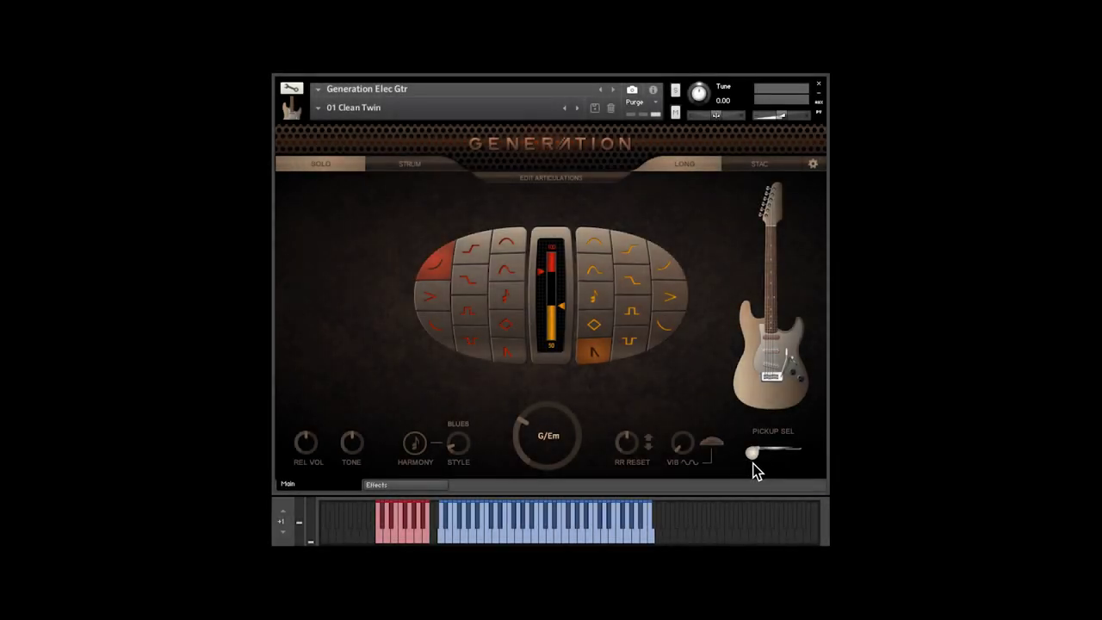
Move the PICKUP SEL switch from the left position to the middle pickup position.
mouse_move(753, 463)
left_mouse_down()
mouse_move(782, 460)
mouse_move(747, 455)
mouse_move(756, 457)
left_mouse_up()
left_click(417, 486)
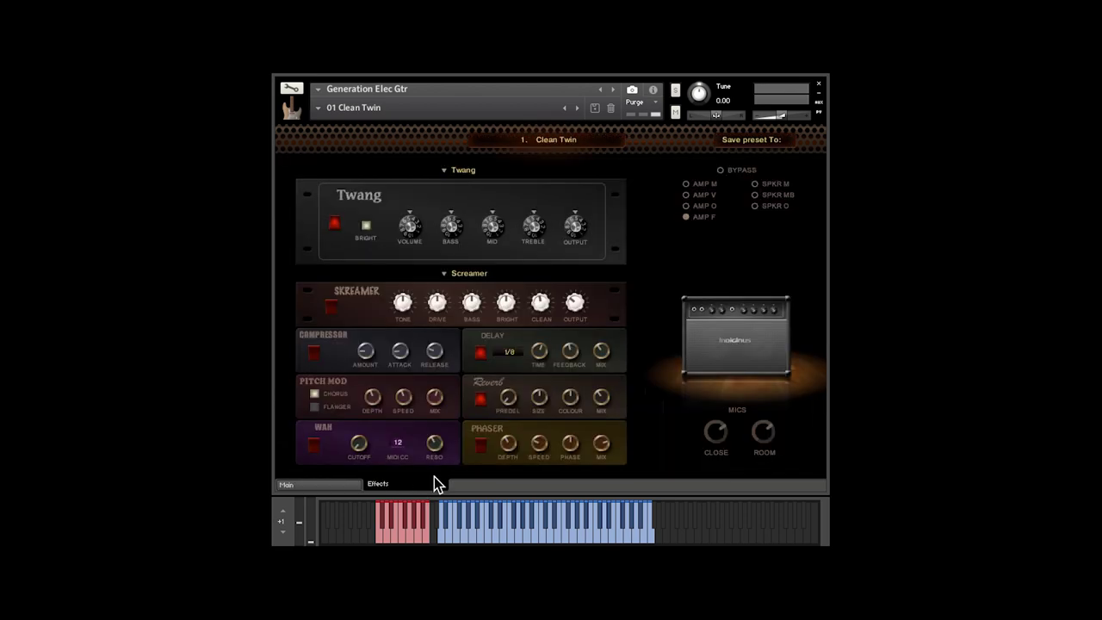
left_click(686, 184)
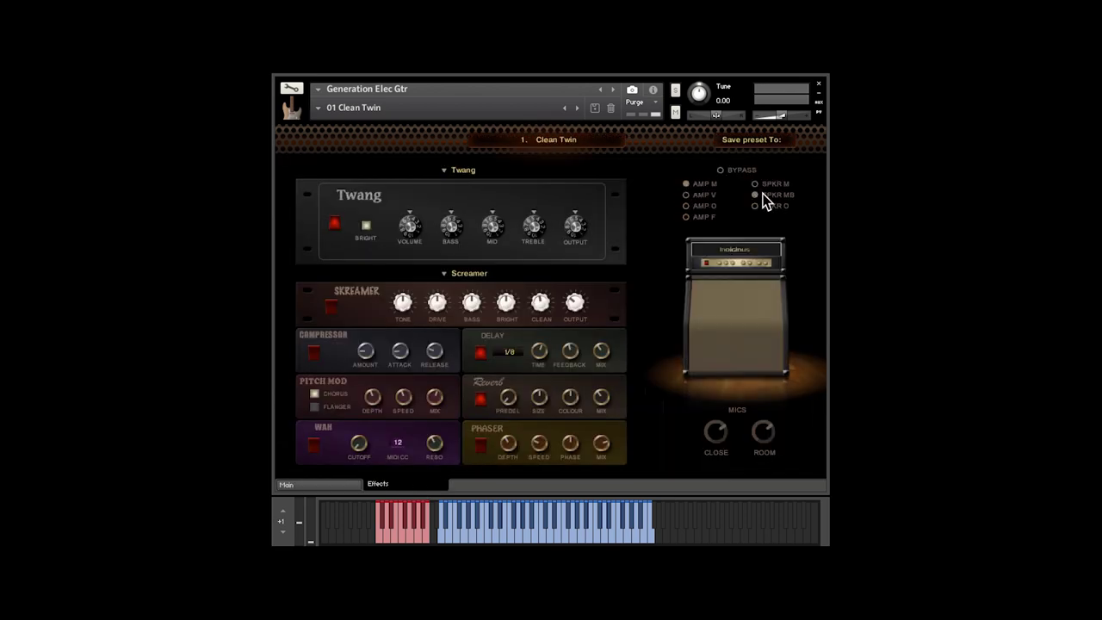
left_click(755, 183)
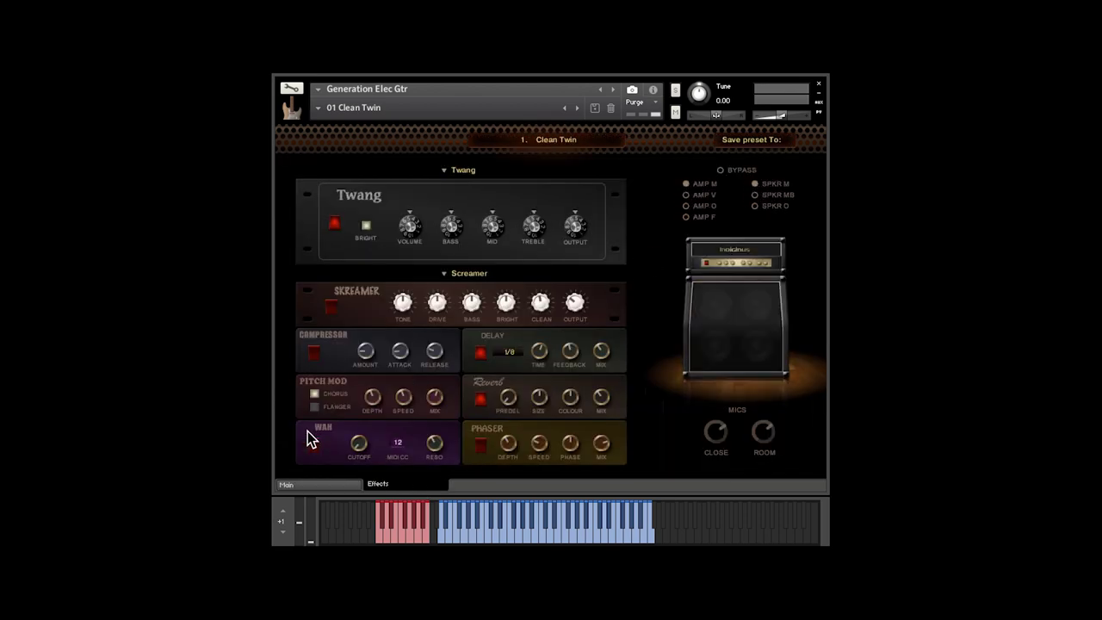
left_click(688, 219)
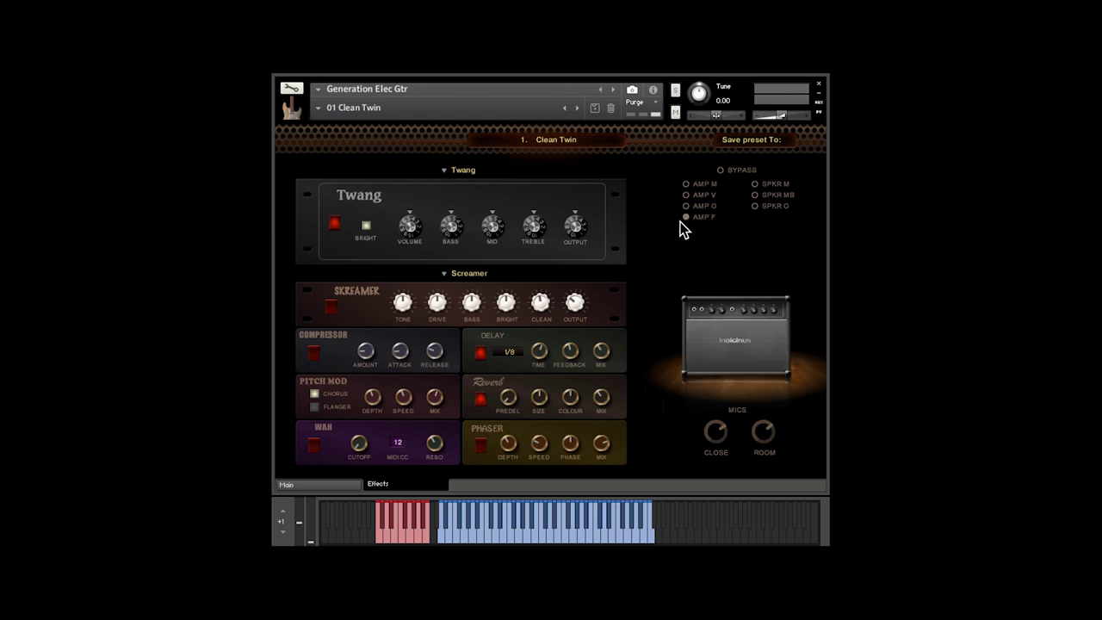
left_click(295, 488)
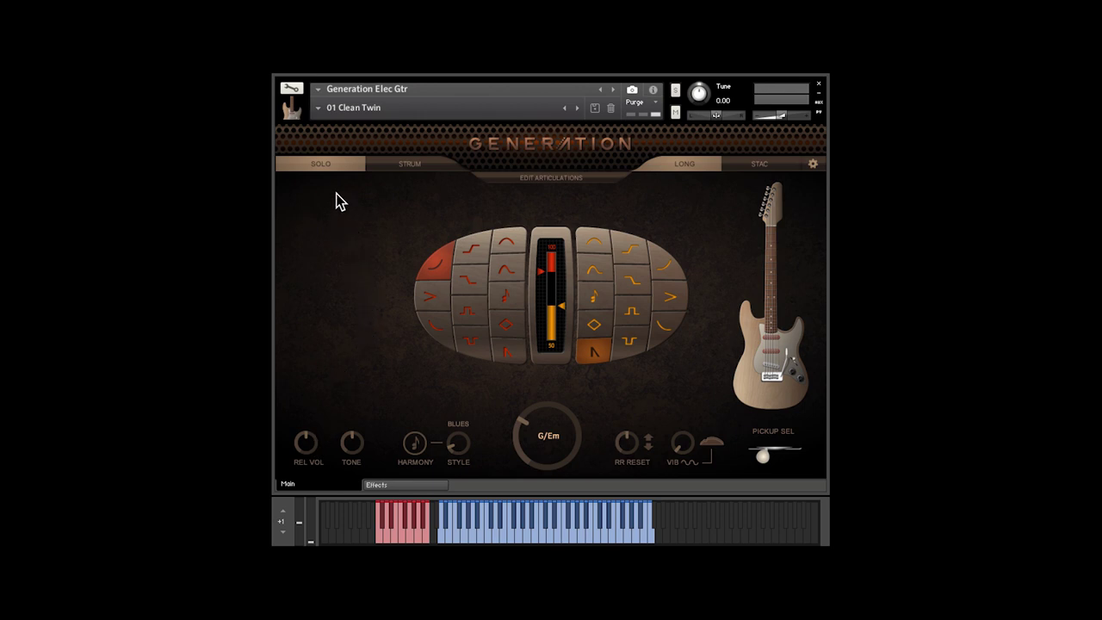
Preview Strum mode, return to Solo, and switch to STAC articulations.
left_click(415, 166)
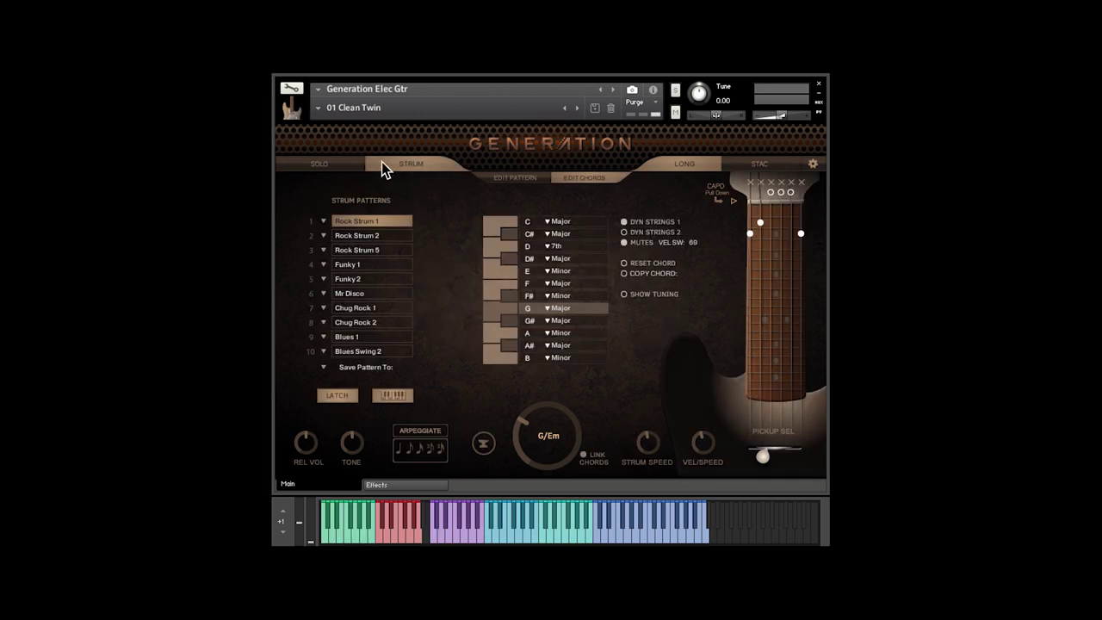
left_click(324, 165)
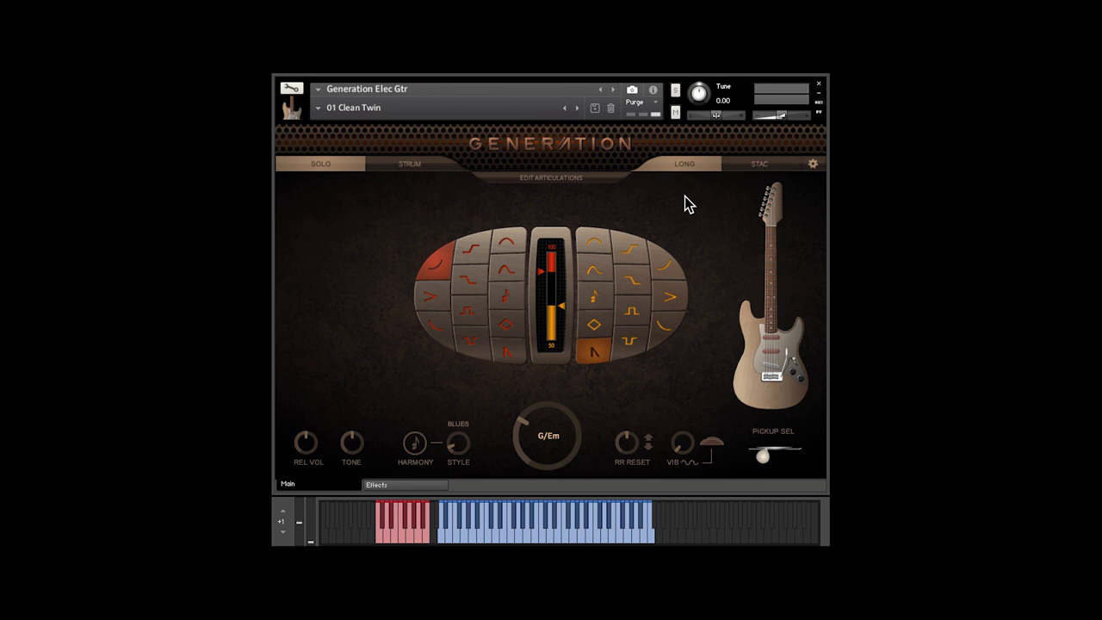
left_click(756, 168)
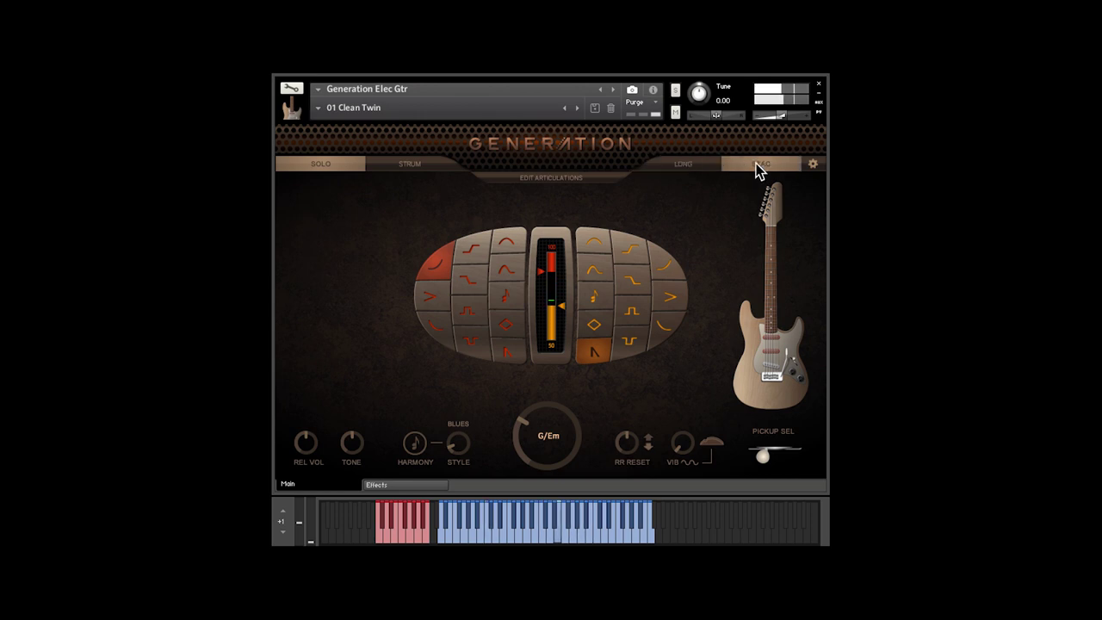
Return to LONG articulations and drag the velocity split point down to the bottom.
left_click(694, 173)
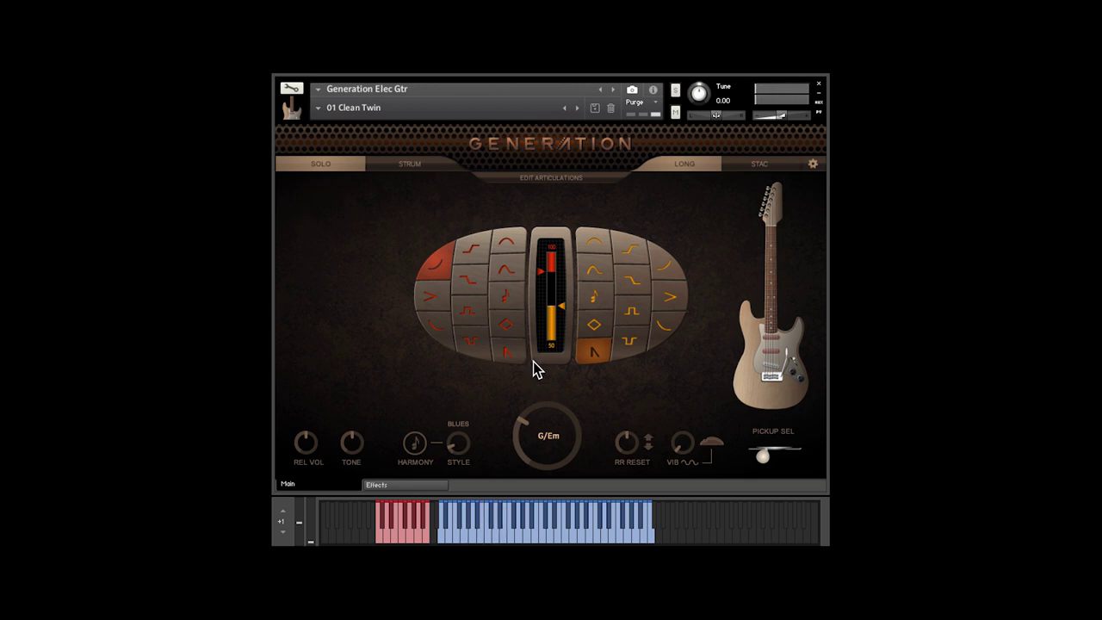
left_click(555, 305)
left_click_drag(546, 275, 545, 312)
Toggle the upper- and lower-velocity articulations off and back on.
left_click(431, 275)
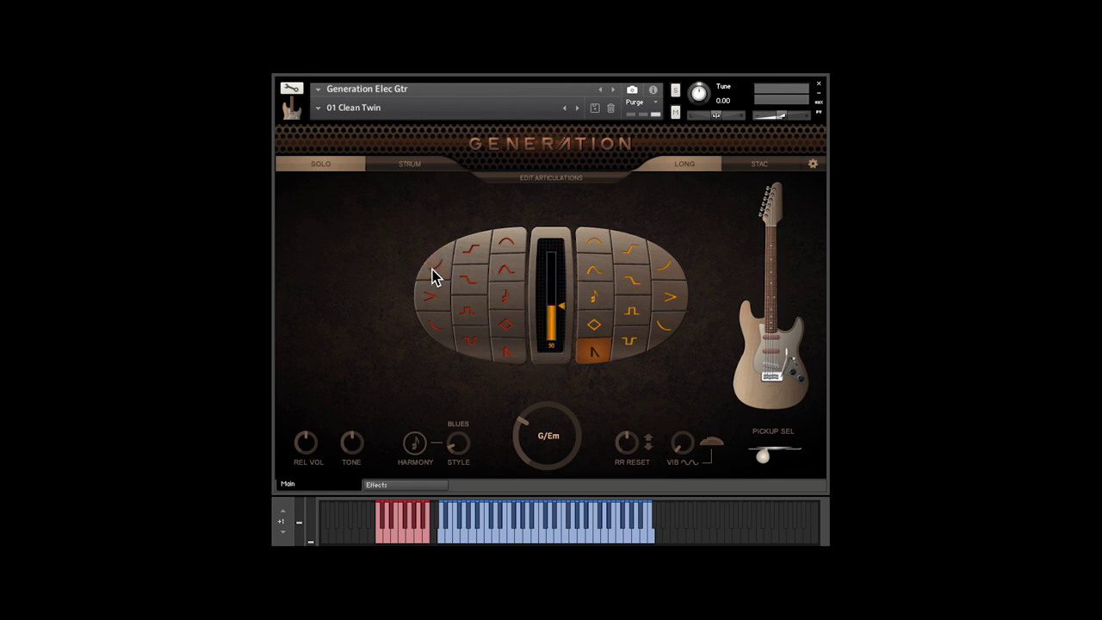
left_click(590, 350)
left_click(590, 350)
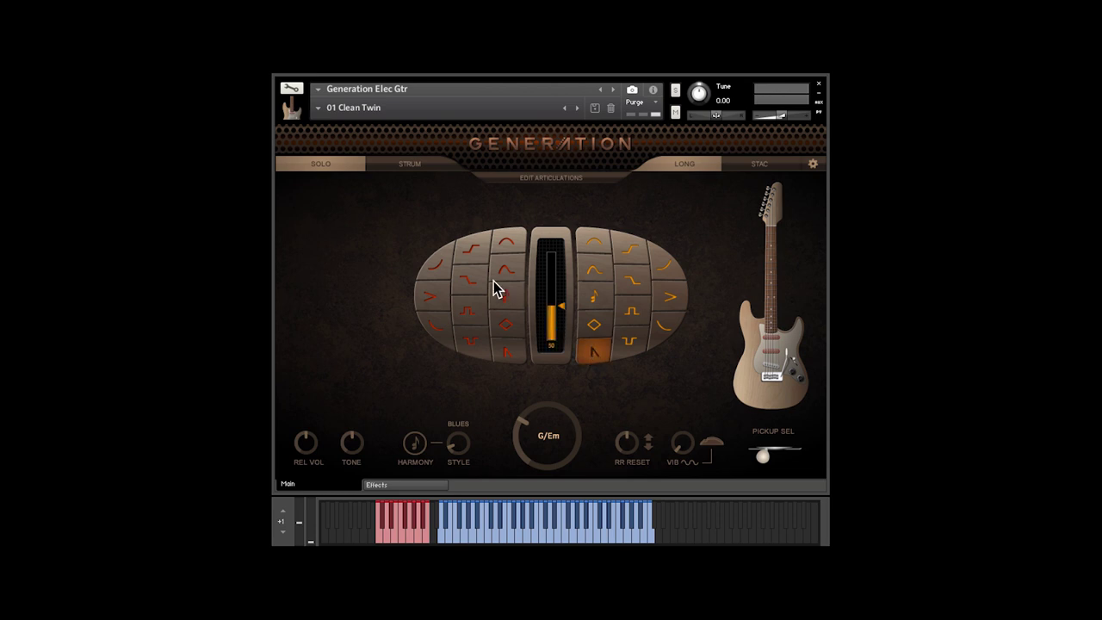
left_click(439, 267)
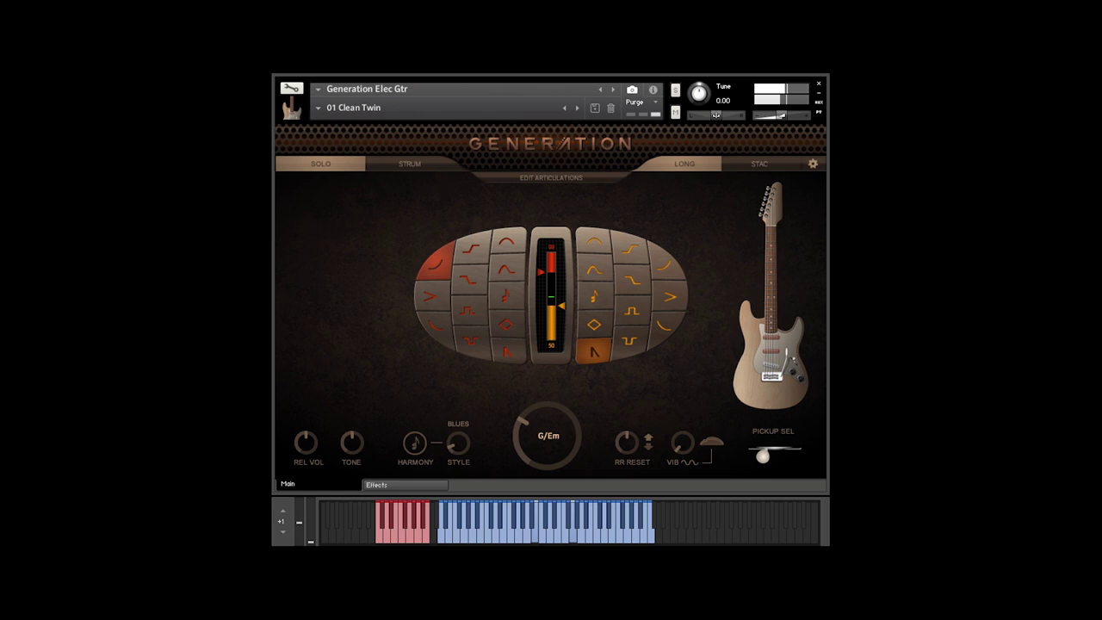
Load the 28 Chkn Pickn preset from the preset list.
left_click(317, 110)
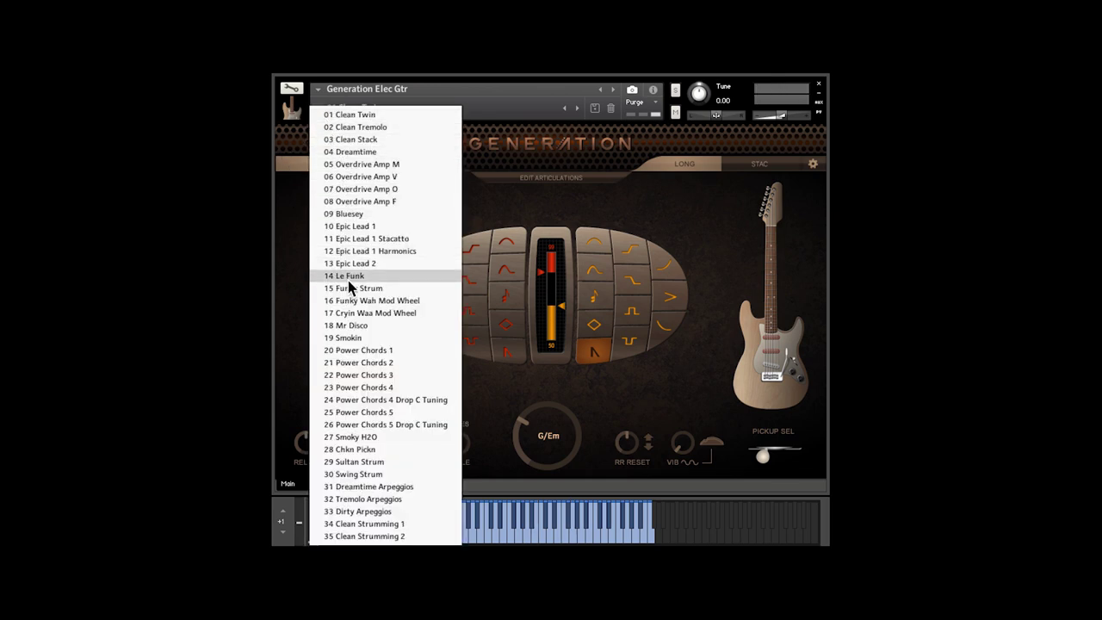
left_click(354, 450)
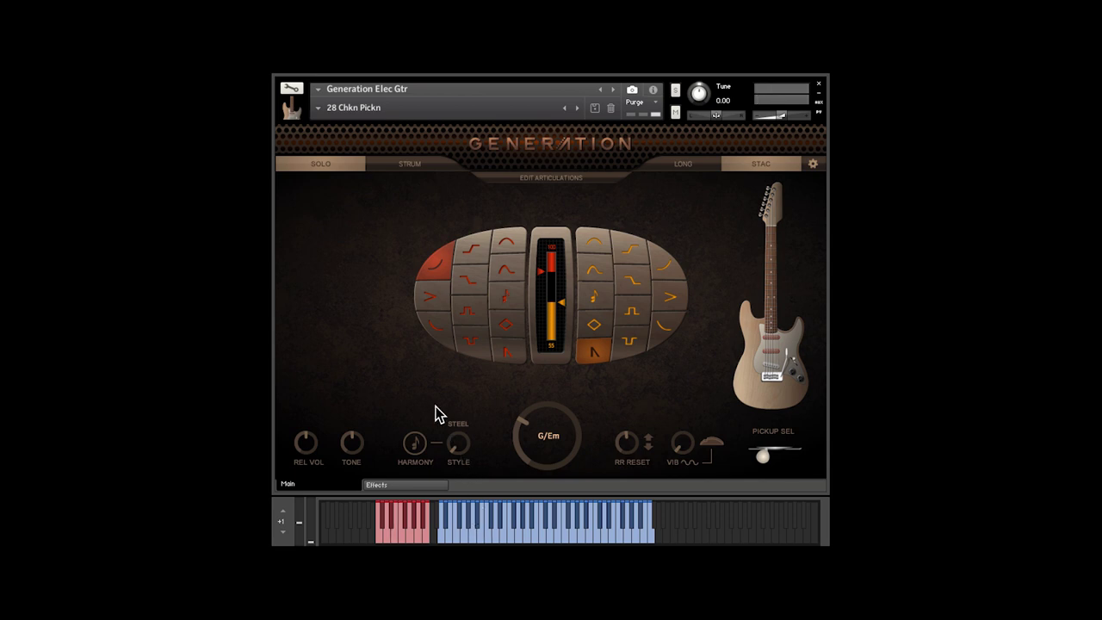
left_click(413, 443)
mouse_move(451, 453)
left_mouse_down()
mouse_move(453, 425)
mouse_move(448, 462)
left_mouse_up()
left_click_drag(547, 439, 552, 391)
left_click_drag(542, 441, 540, 452)
left_click_drag(761, 457, 750, 459)
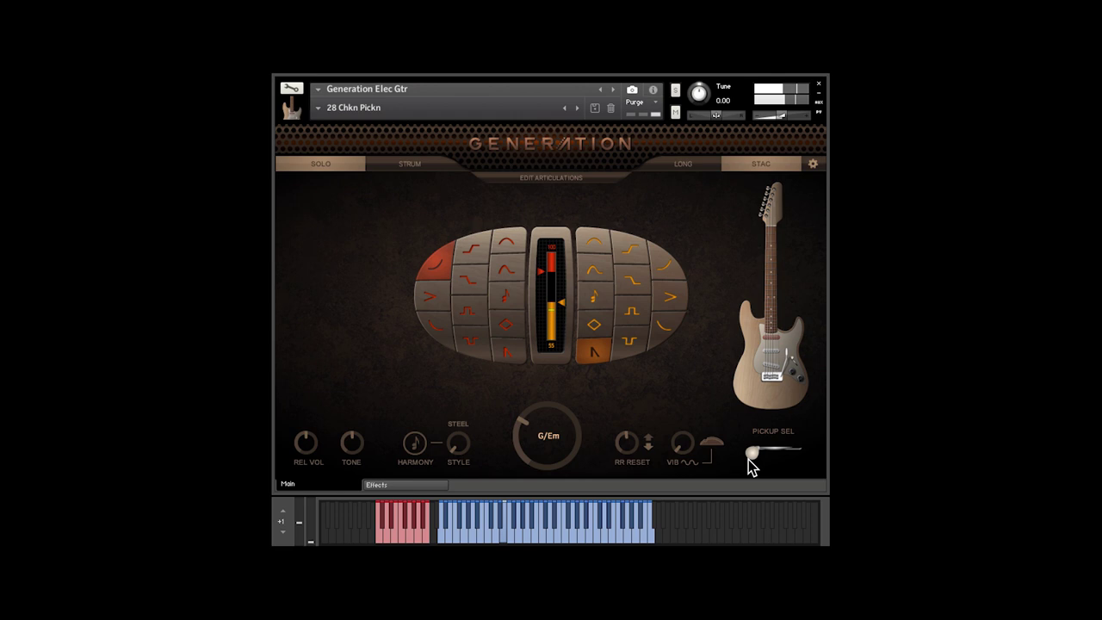
left_click_drag(748, 460, 801, 466)
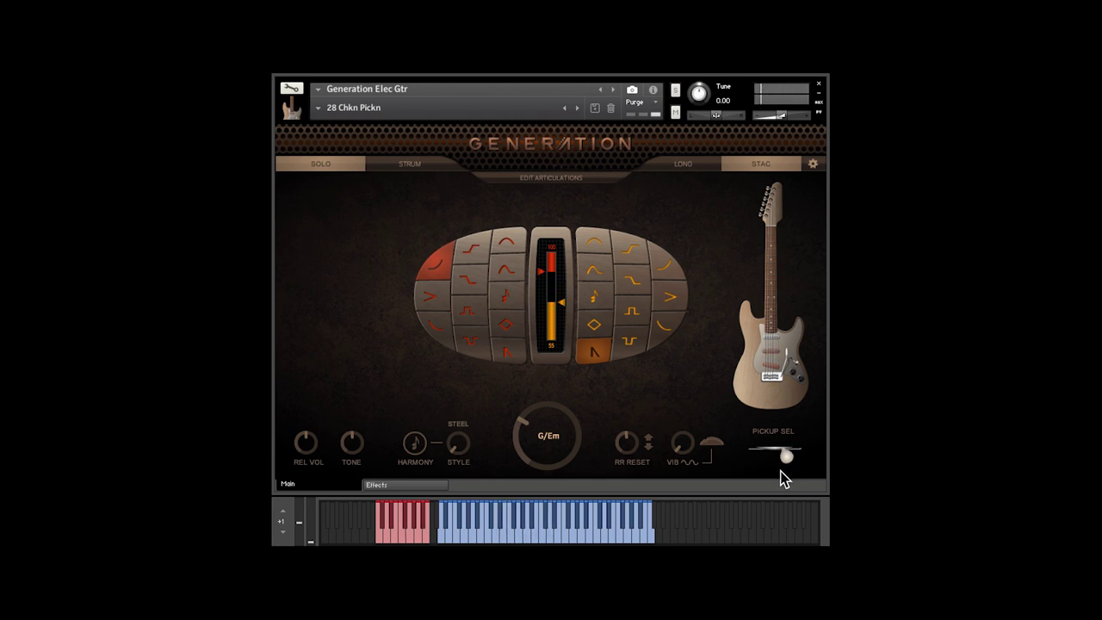
left_click_drag(782, 477, 766, 487)
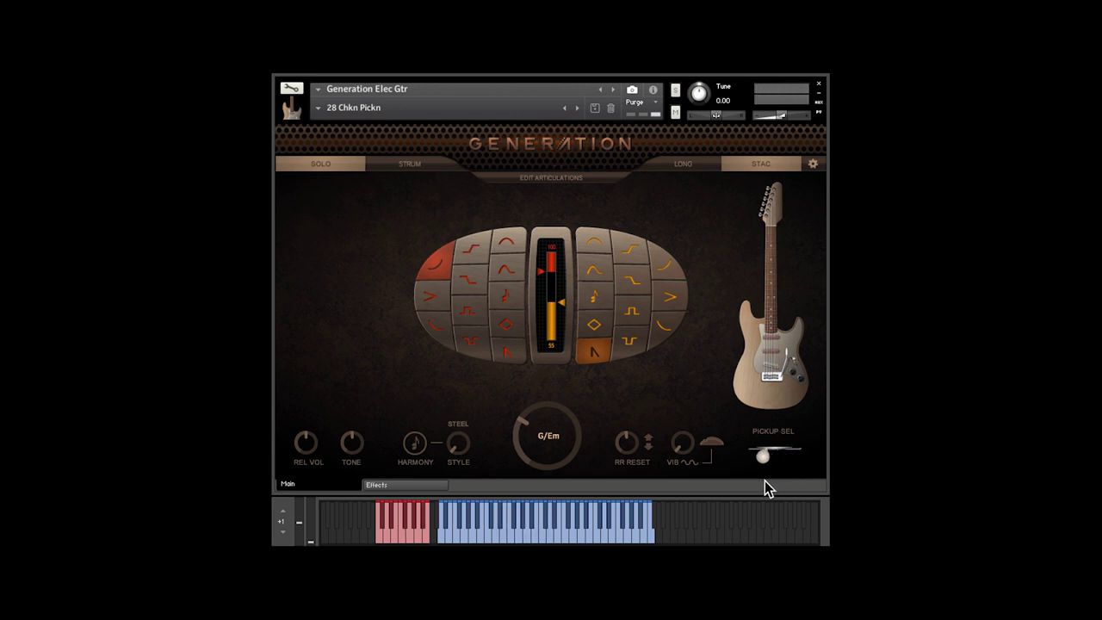
In Edit Articulations, set the Hammer-Ons note value to the third option.
left_click(562, 180)
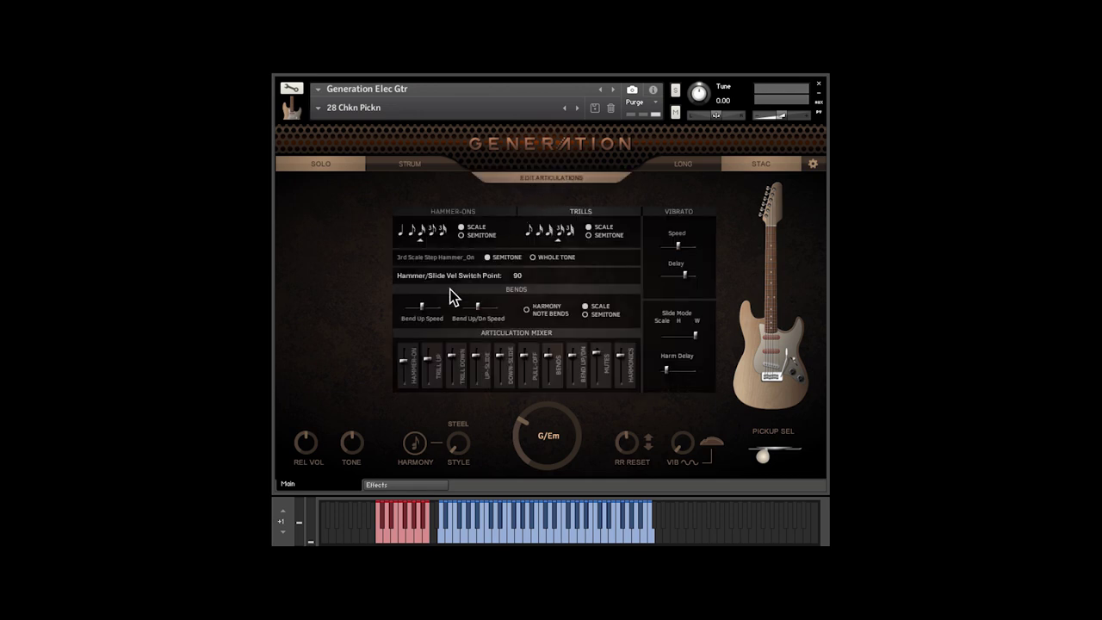
left_click(420, 233)
Close the articulation settings and load the 15 Funky Strum preset.
left_click(552, 182)
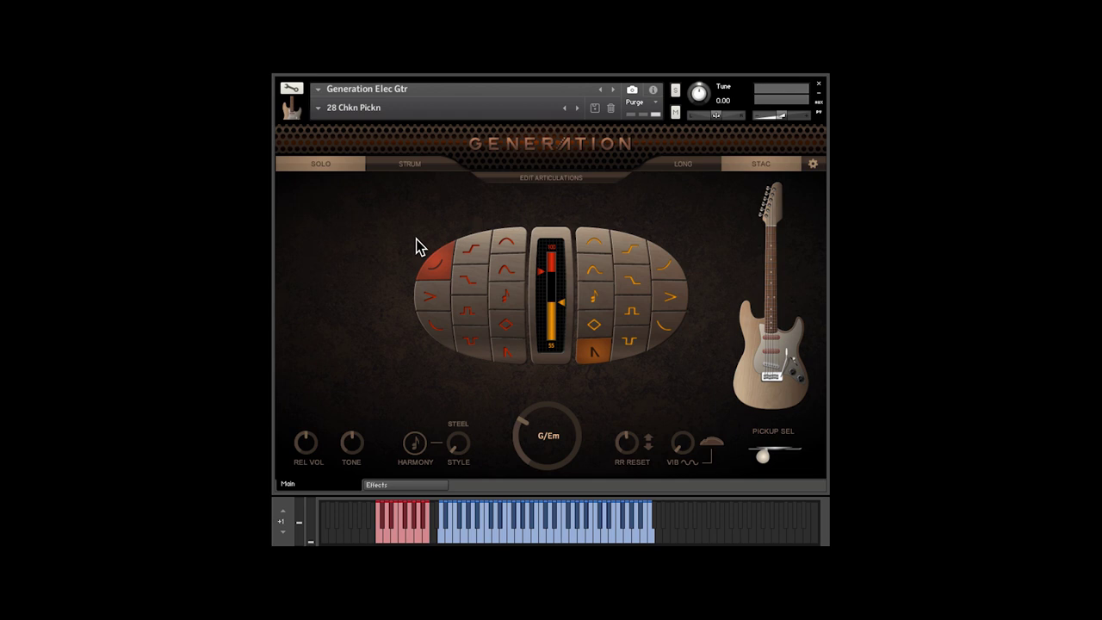
left_click(321, 107)
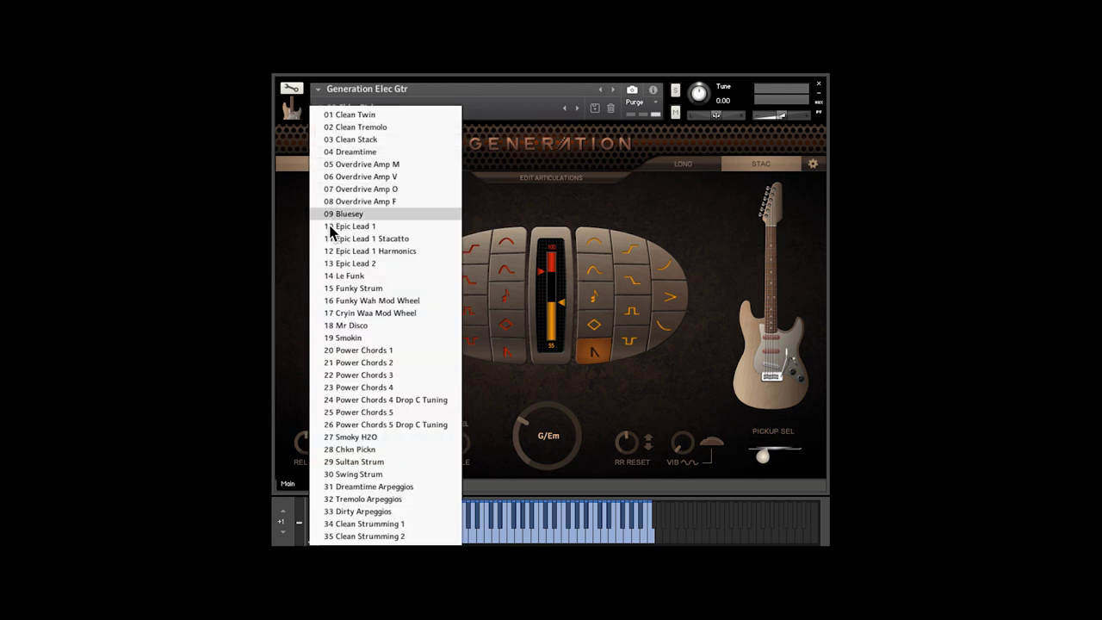
left_click(352, 288)
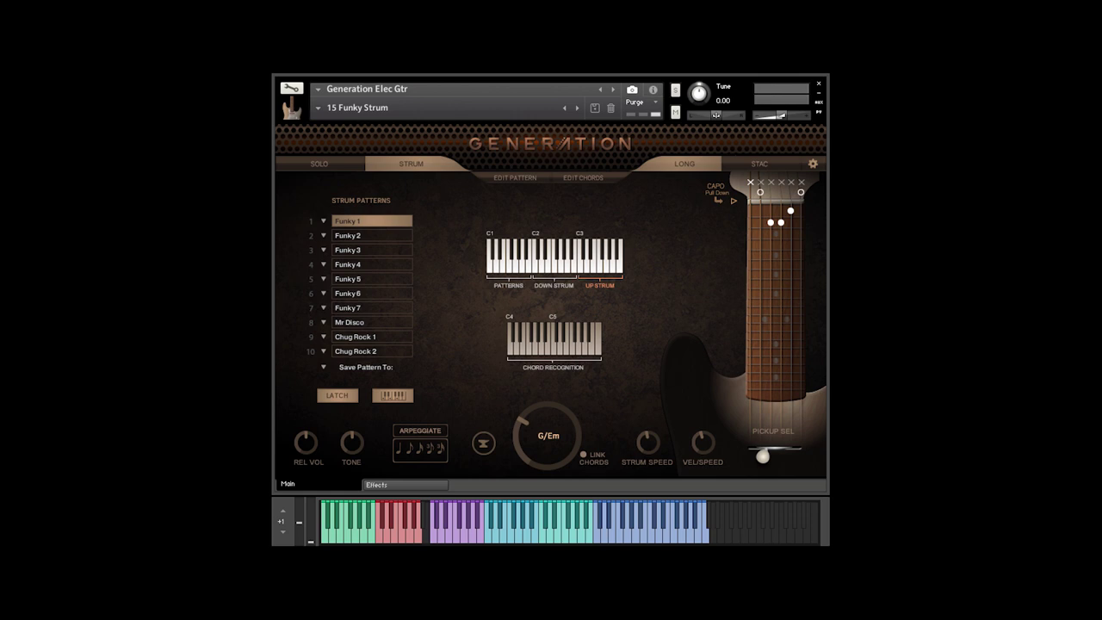
left_click(379, 278)
left_click(383, 308)
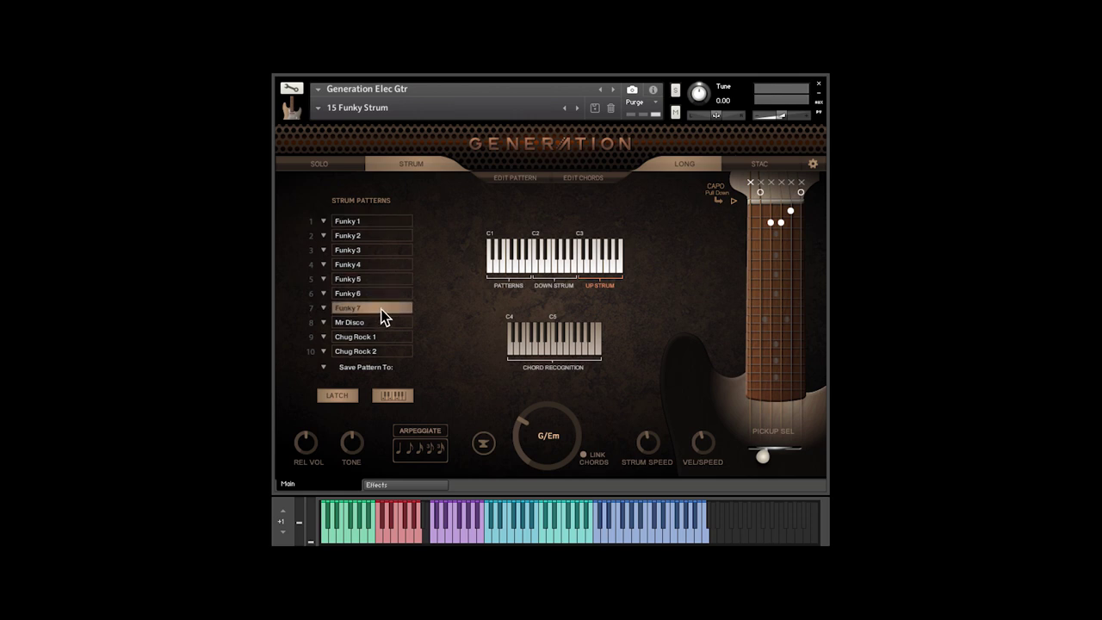
left_click(381, 222)
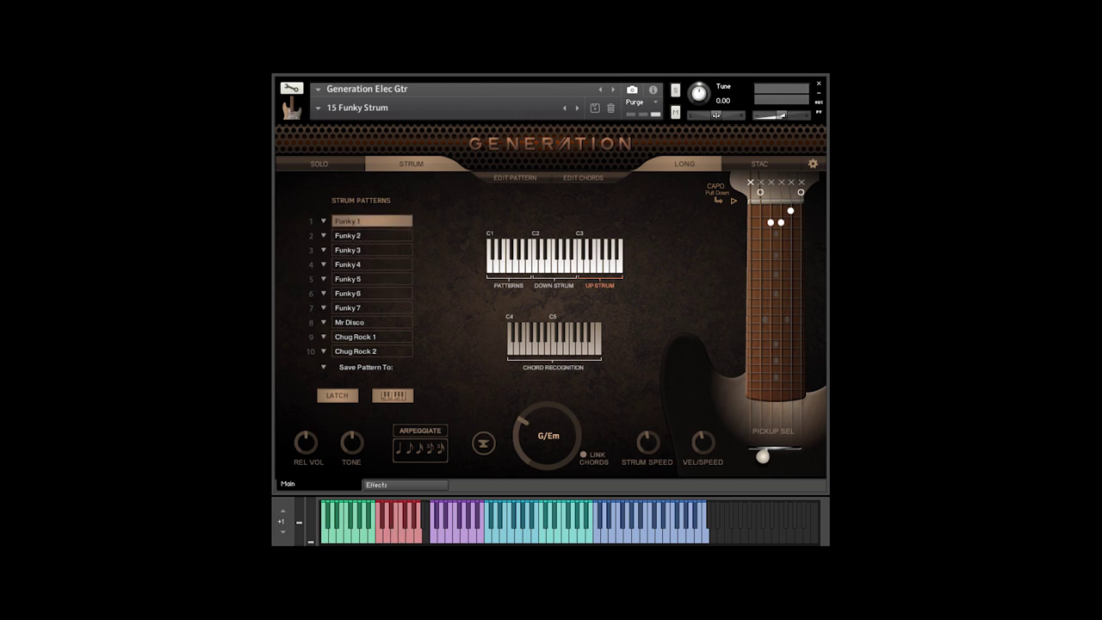
left_click(324, 221)
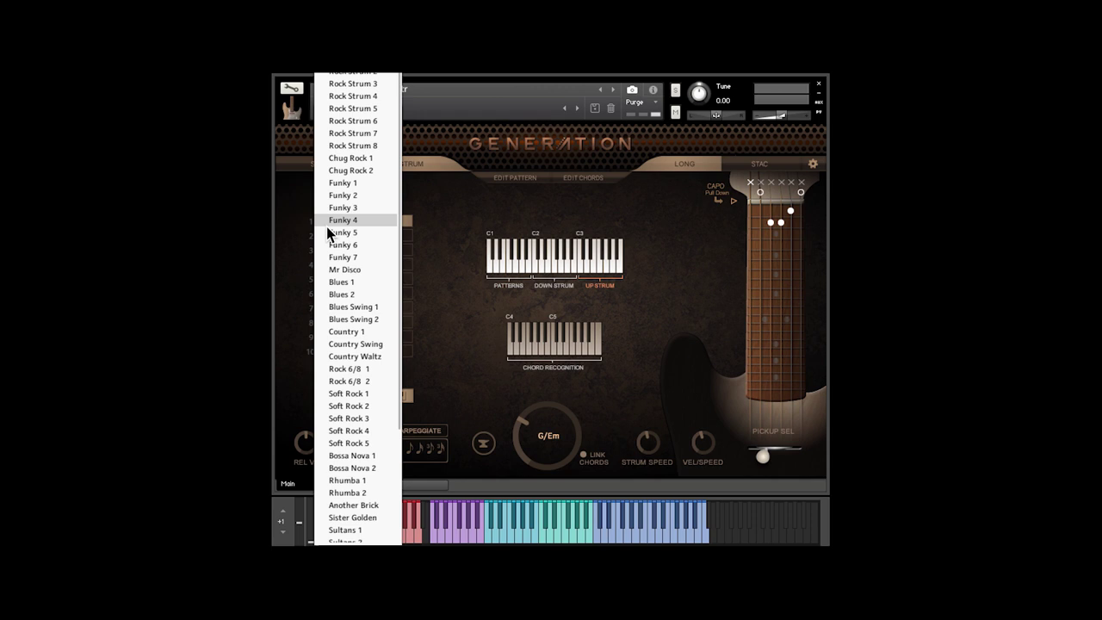
left_click(360, 183)
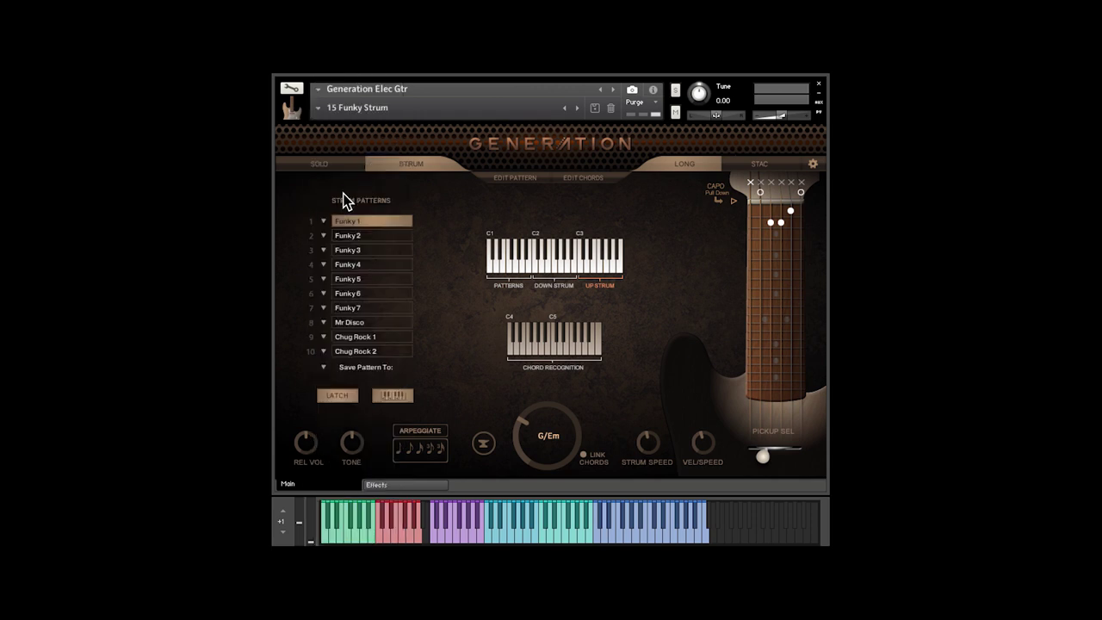
Show the Edit Pattern page with Funky 1's 16-step grid.
left_click(510, 180)
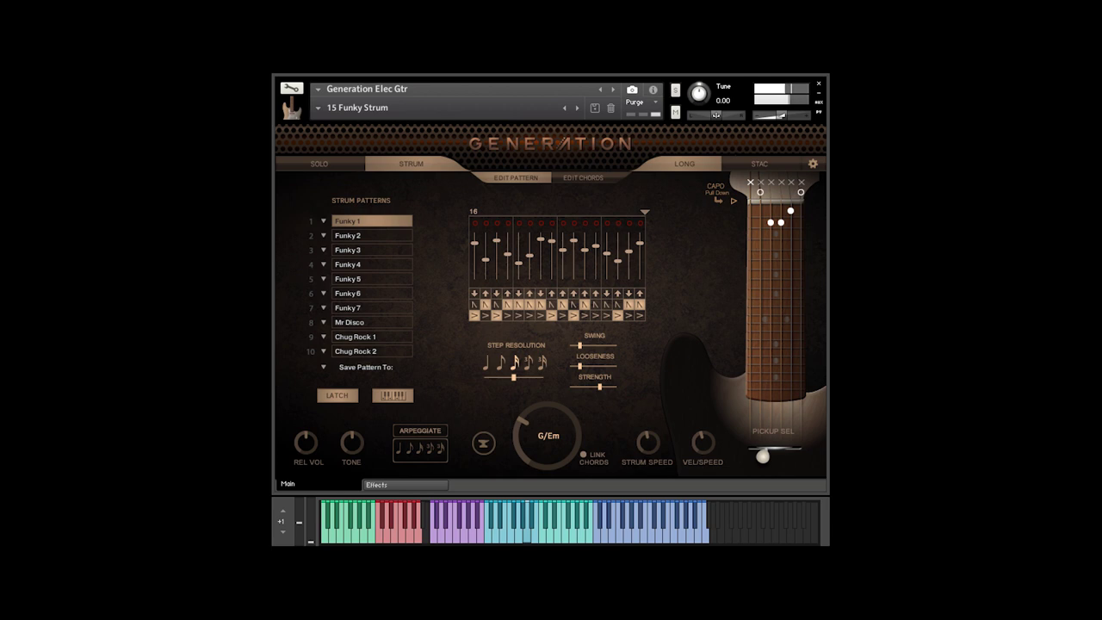
Show the Edit Chords page and load the 34 Clean Strumming 1 preset.
left_click(594, 180)
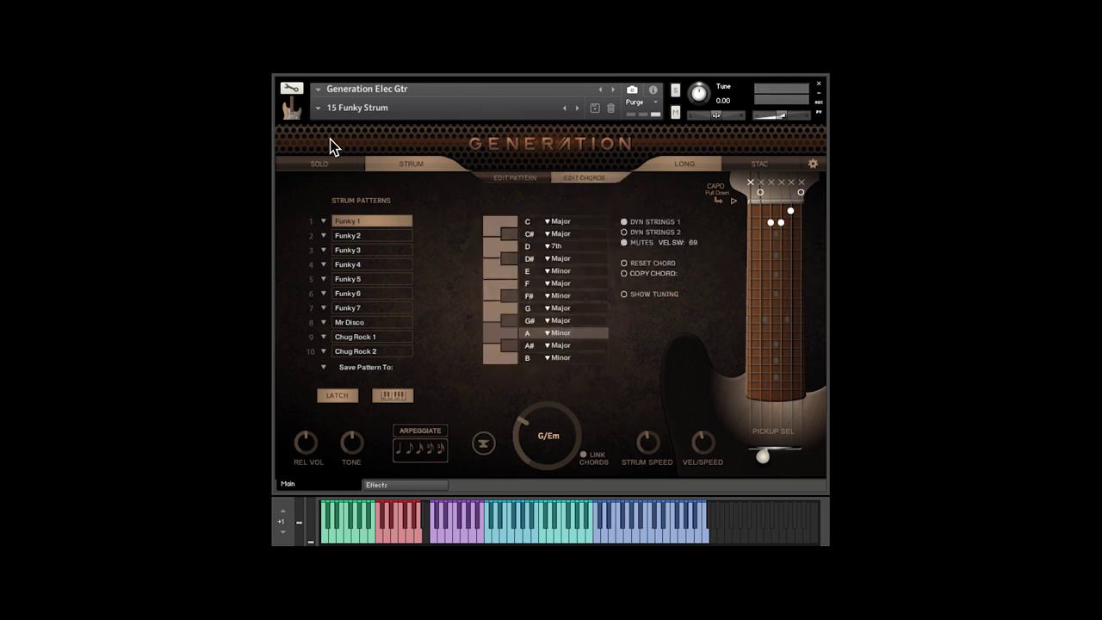
left_click(316, 109)
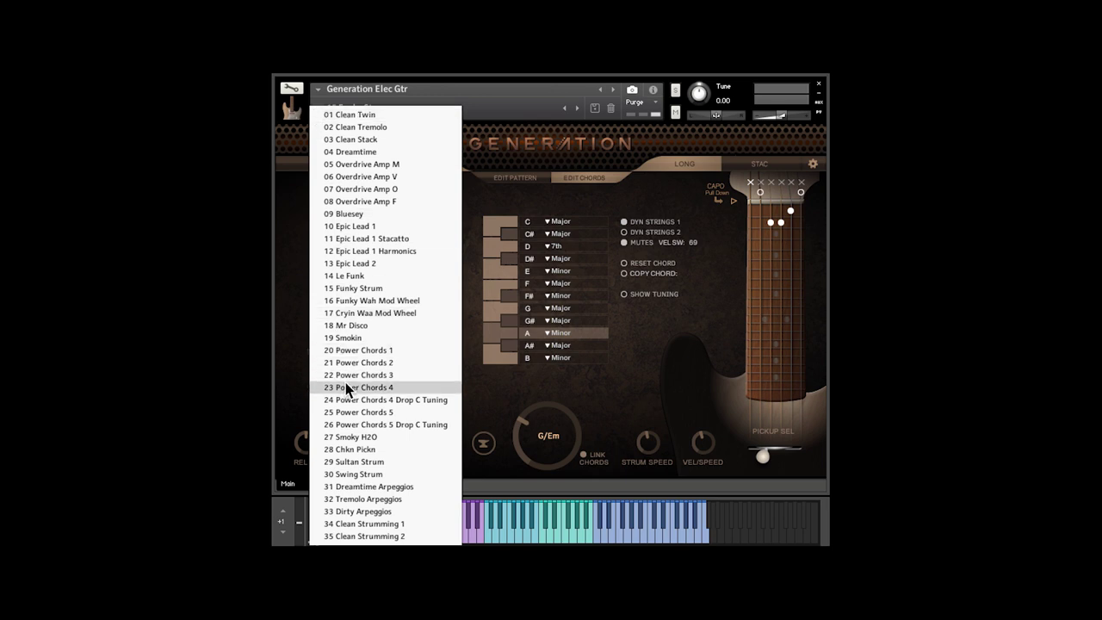
left_click(369, 525)
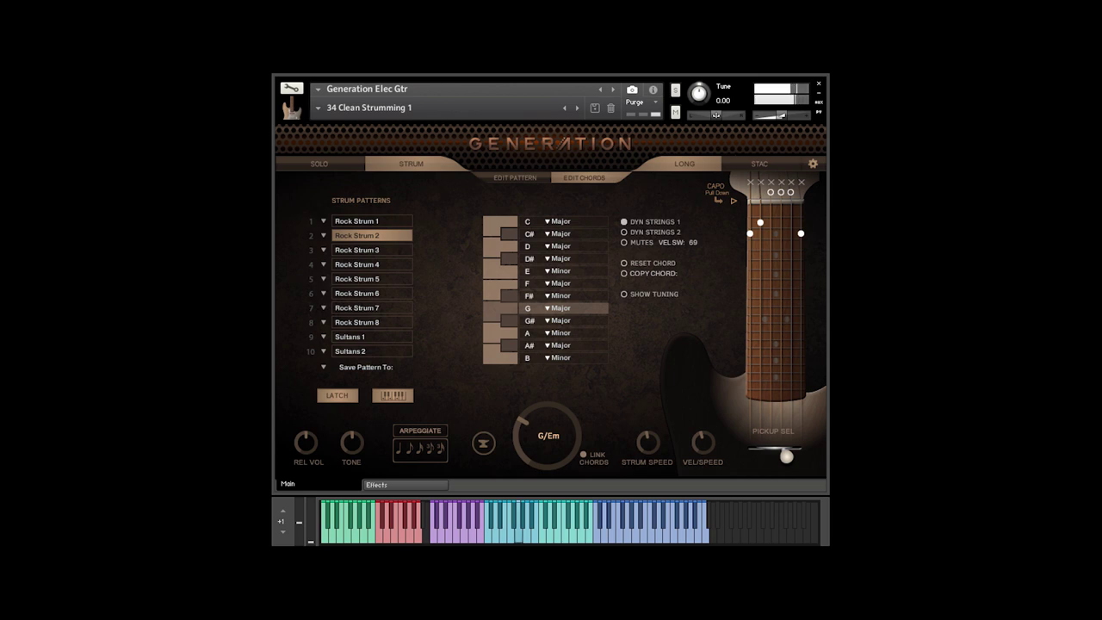
Try Min 9th for the G key's chord, then set it back to Major.
left_click(549, 312)
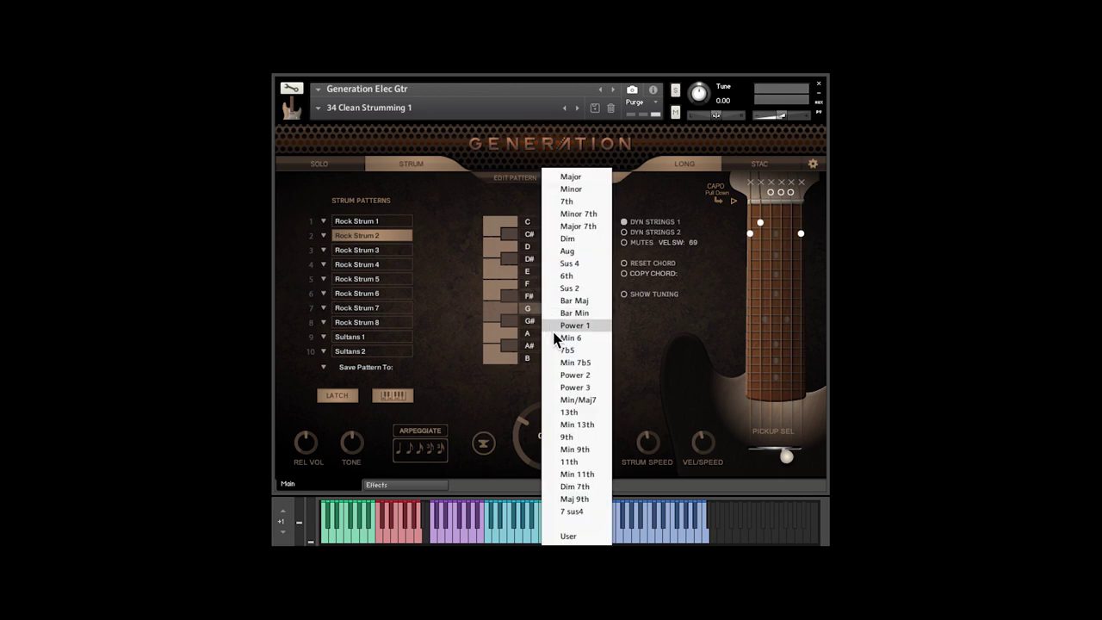
left_click(567, 450)
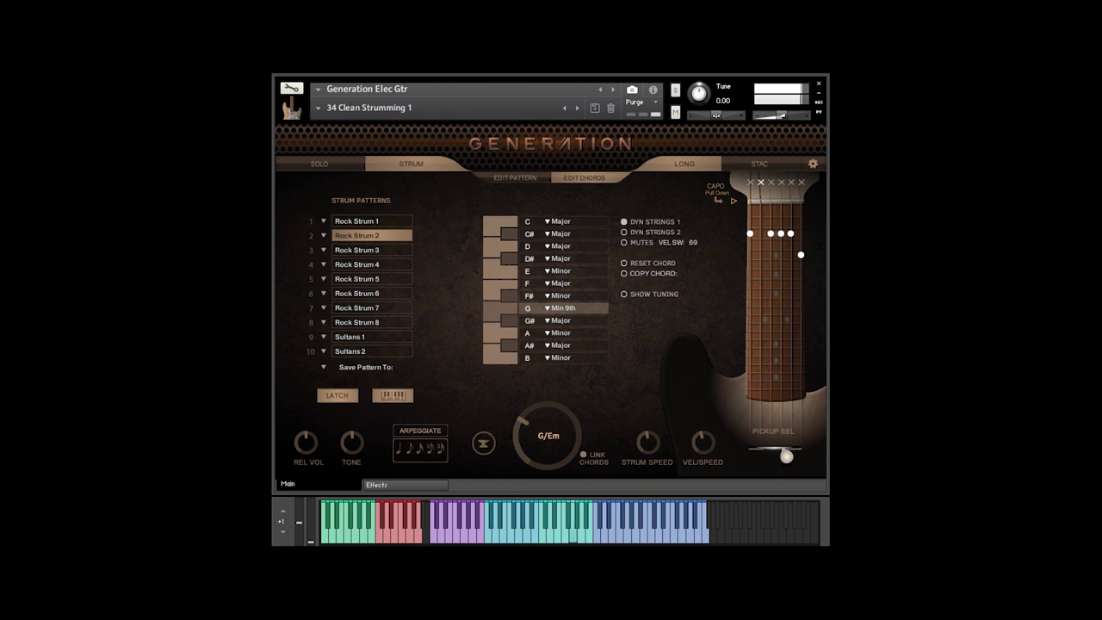
left_click(545, 308)
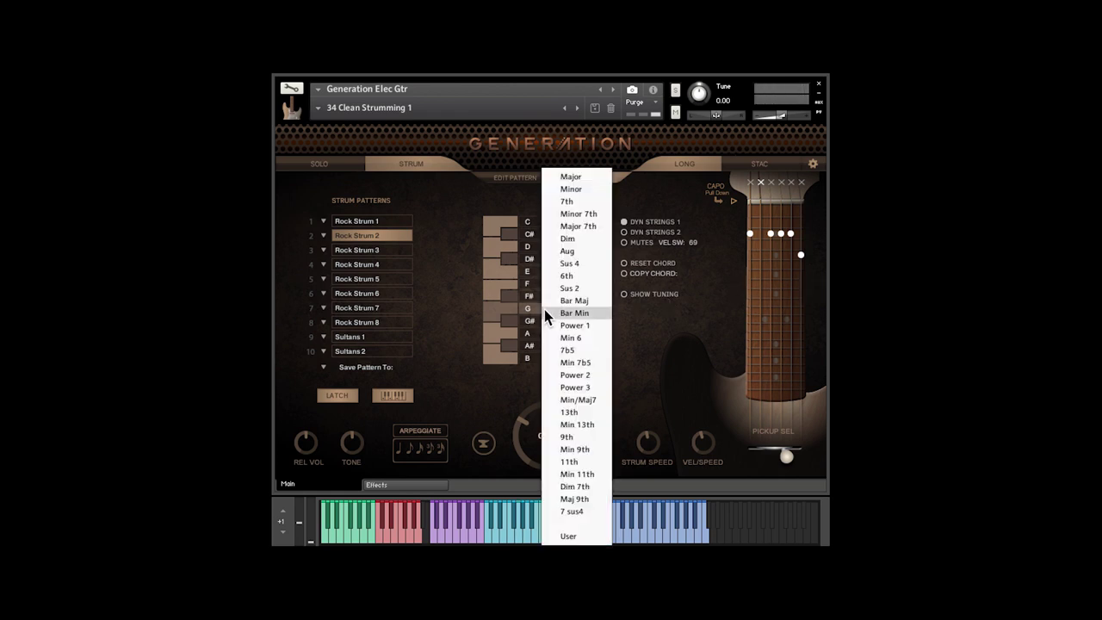
left_click(575, 177)
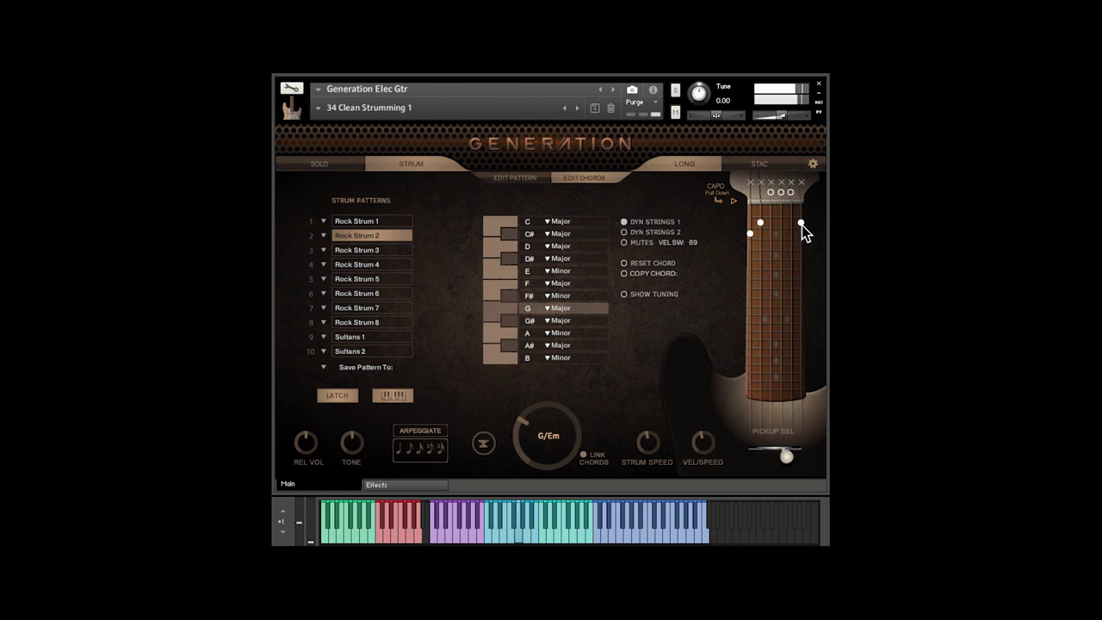
left_click_drag(801, 222, 804, 216)
left_click(800, 209)
left_click(653, 263)
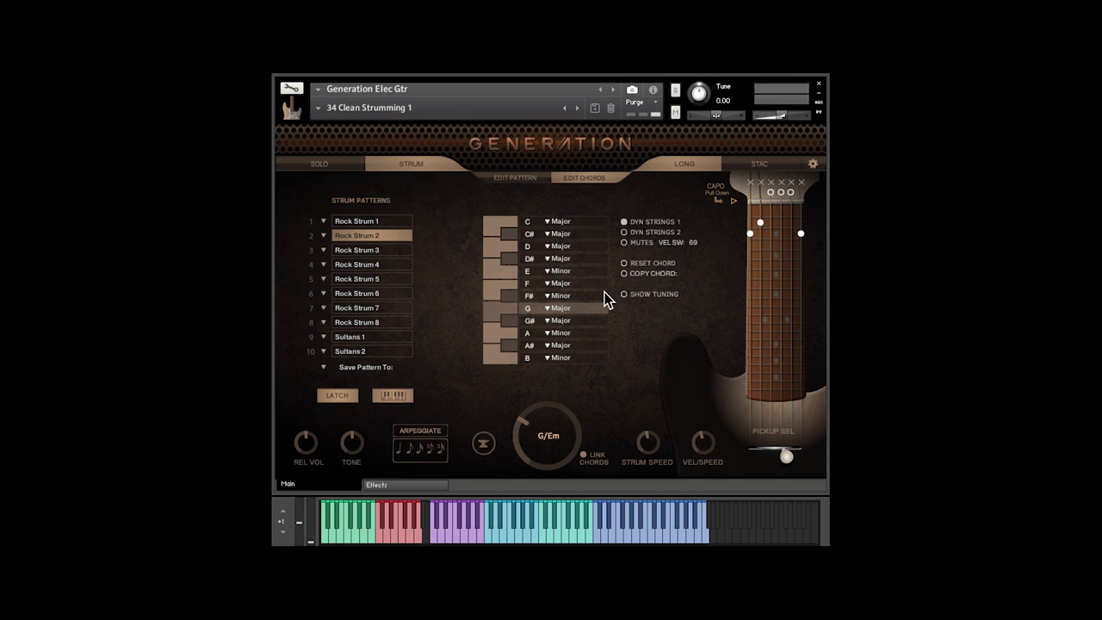
Toggle the keyboard button beside LATCH, leaving yellow and green chord zones shown.
left_click(393, 397)
left_click(393, 396)
left_click(391, 397)
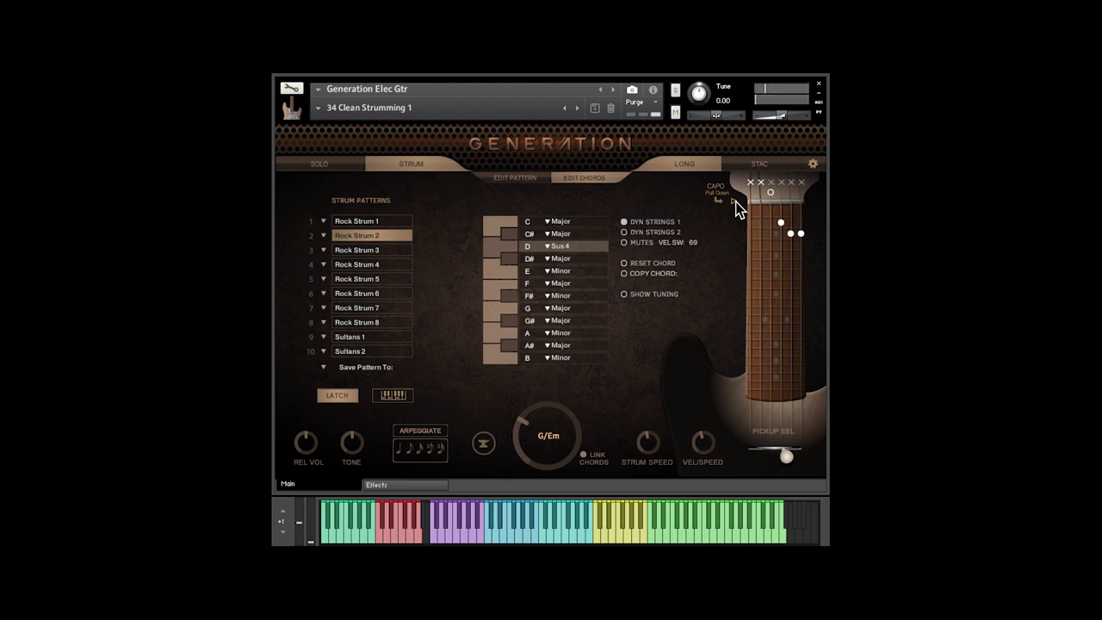
mouse_move(733, 205)
left_mouse_down()
mouse_move(726, 281)
mouse_move(746, 207)
left_mouse_up()
left_click_drag(536, 445, 516, 437)
left_click(427, 432)
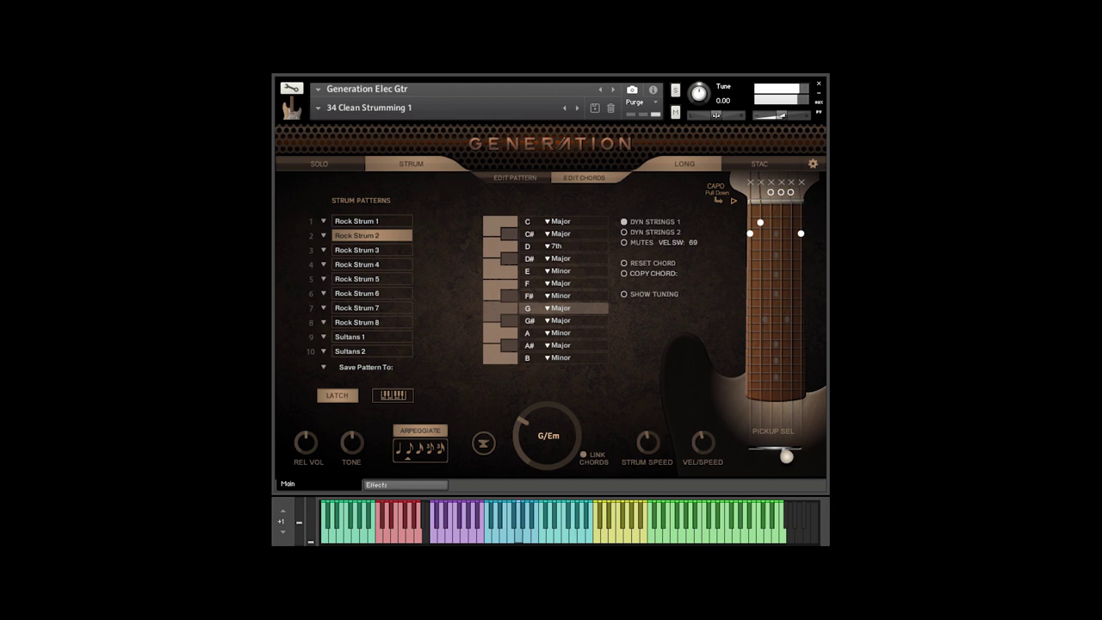
left_click(427, 432)
Set every key's chord to Power 1, retune the guitar to Drop C, and open the settings page.
left_click(482, 444)
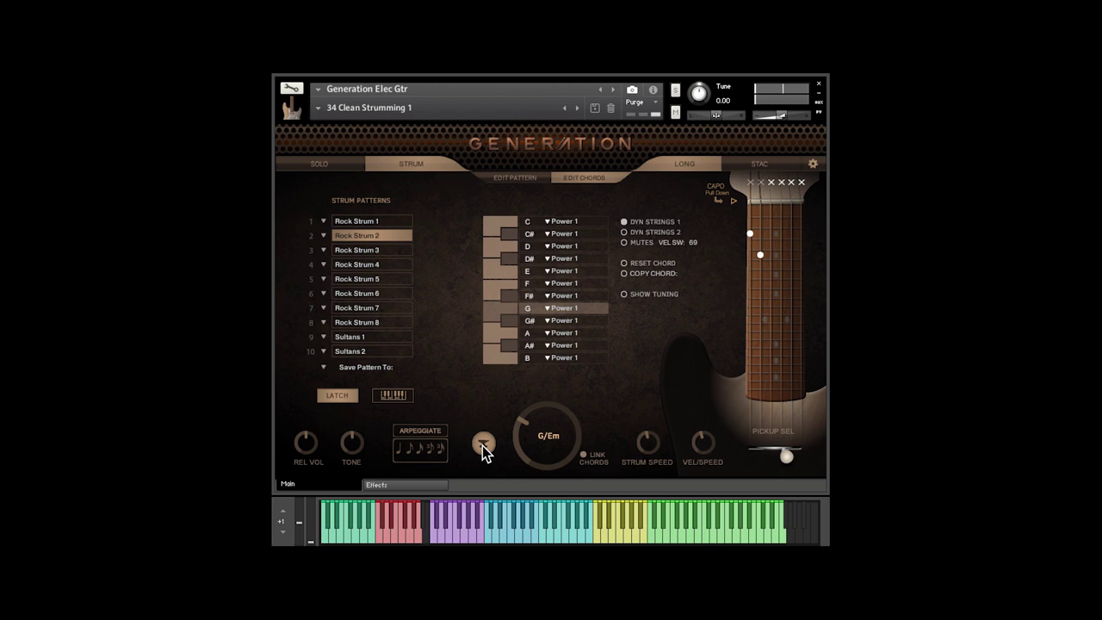
left_click(483, 444)
left_click(647, 294)
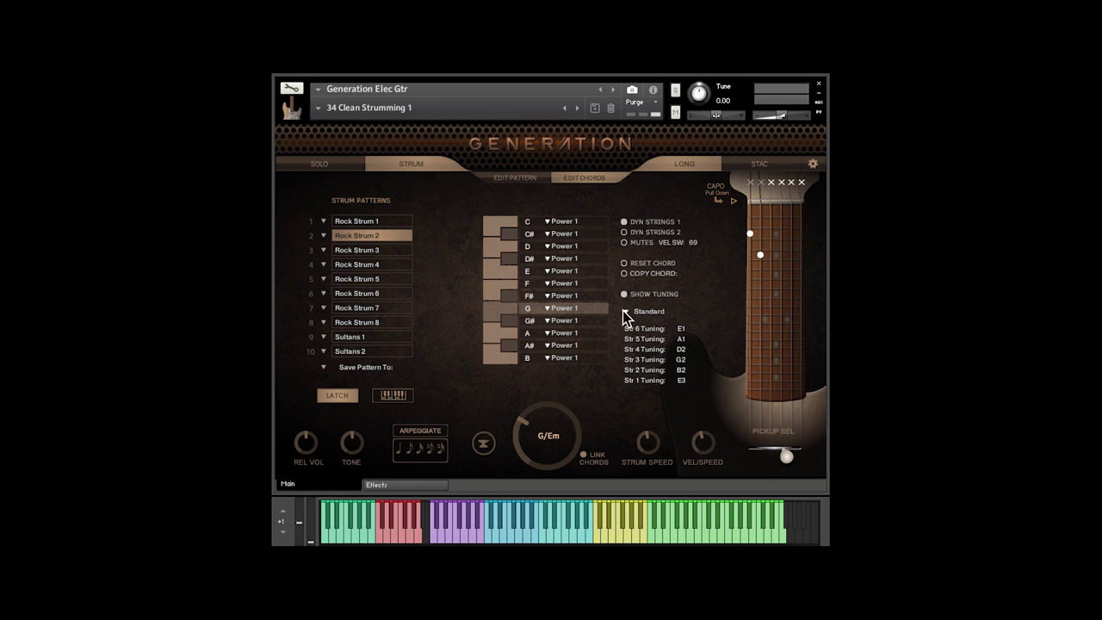
left_click(626, 314)
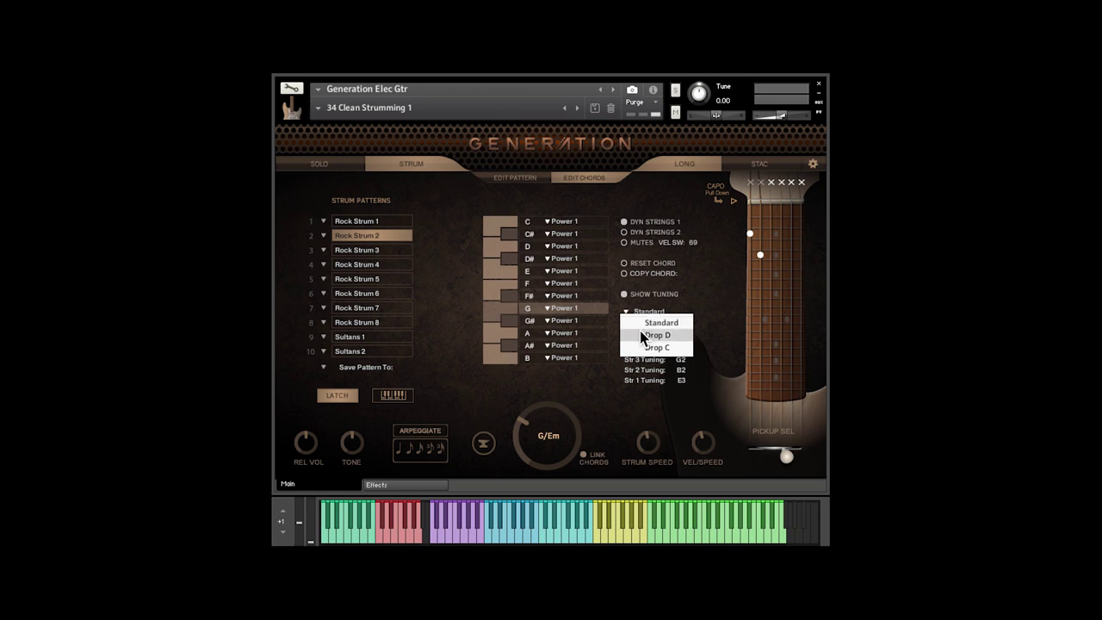
left_click(657, 348)
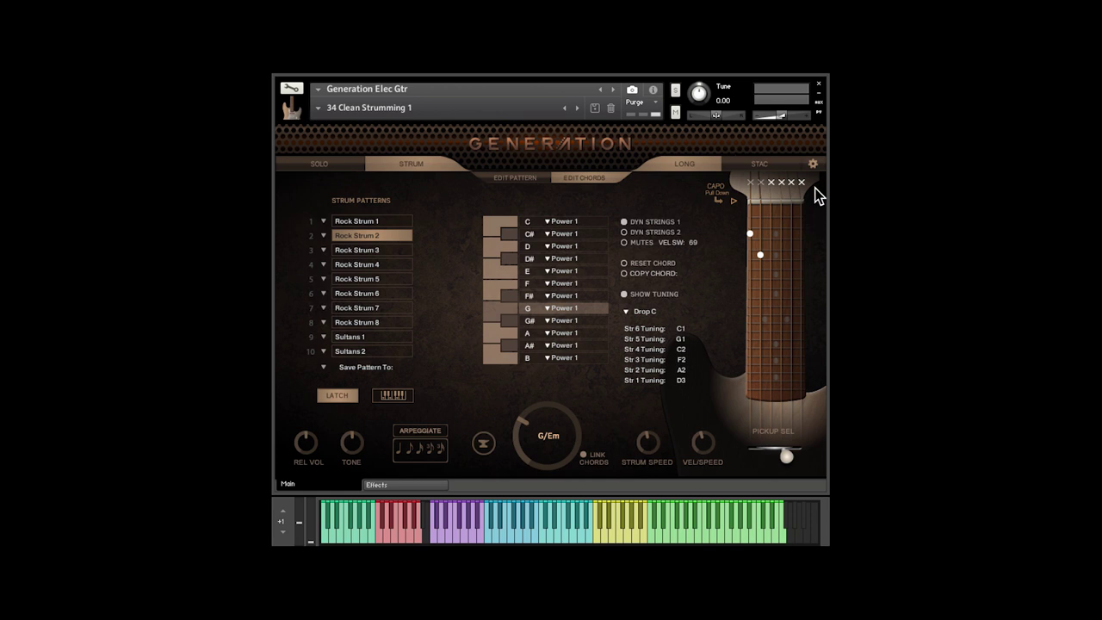
left_click(812, 163)
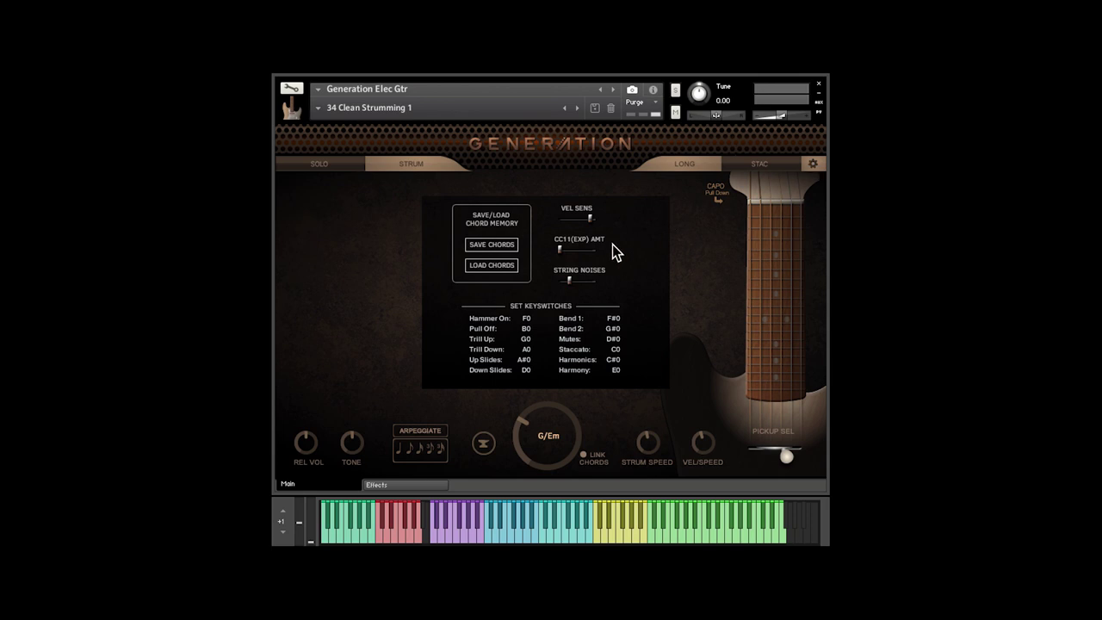
Load the Drop C Power.nka chord memory, then switch to the 24 Power Chords 4 Drop C Tuning preset.
left_click(493, 266)
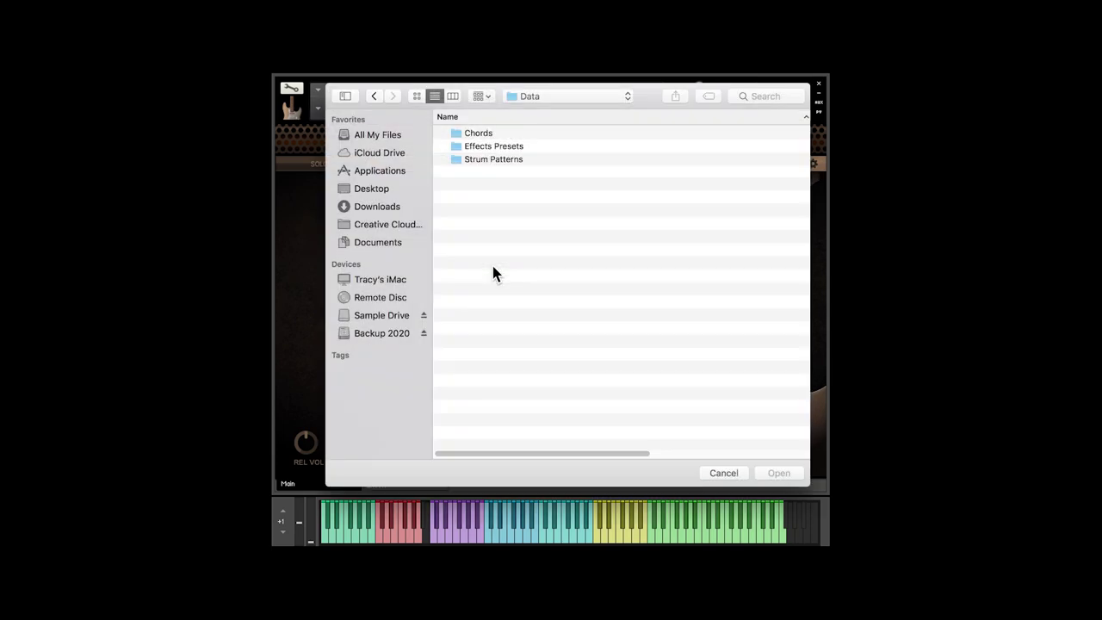
double_click(479, 134)
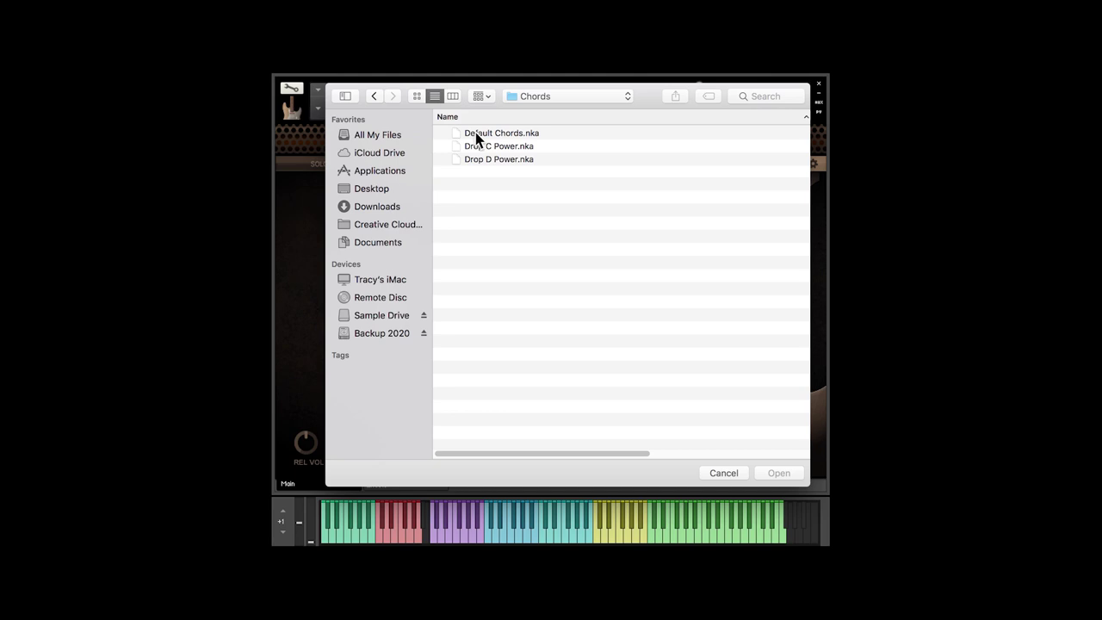
double_click(479, 147)
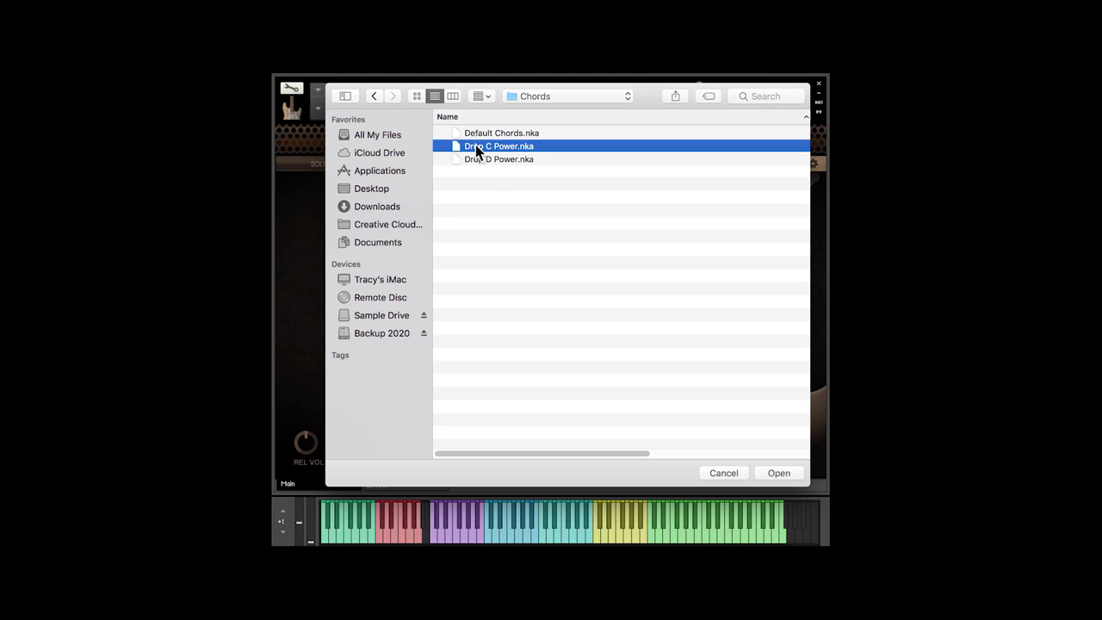
left_click(319, 110)
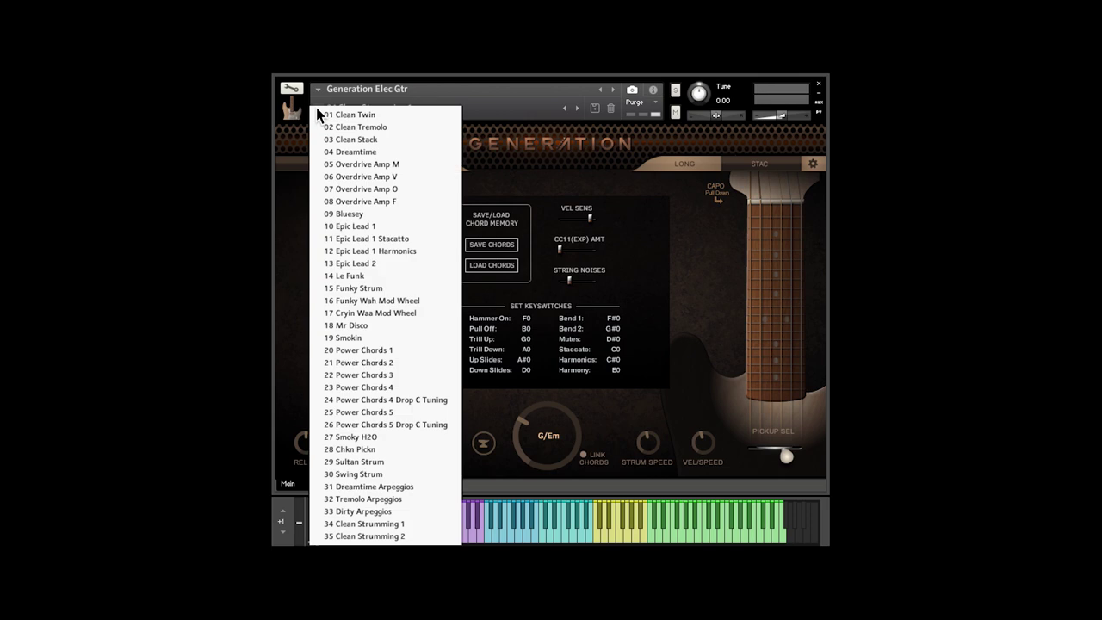
left_click(354, 401)
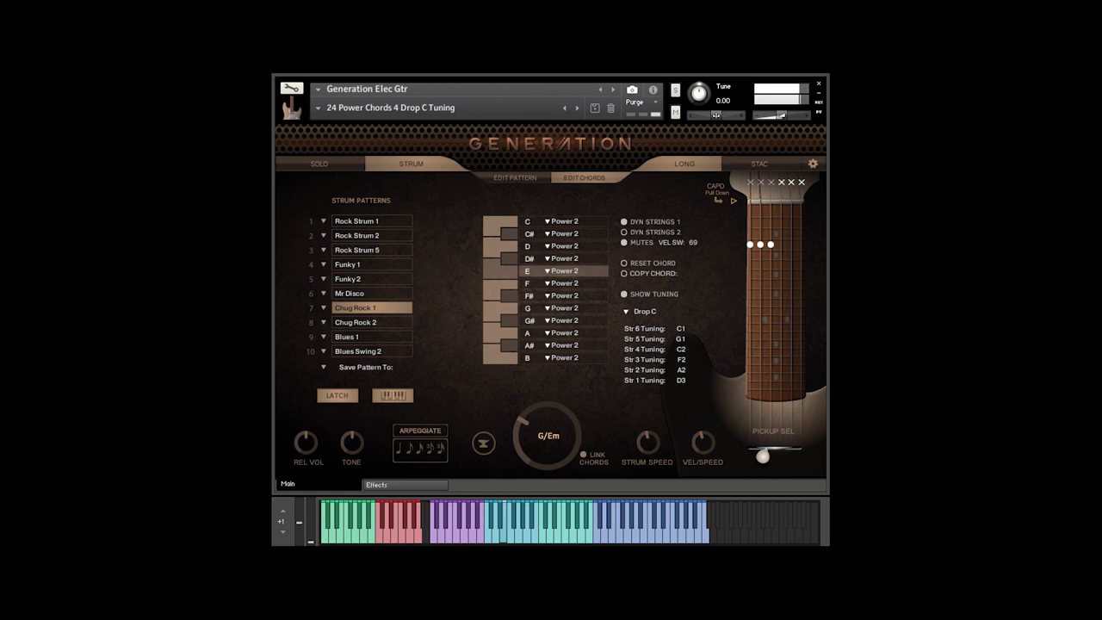
On the Effects page, try the Jump amp, return to Twang, and keep the Cat drive.
left_click(402, 483)
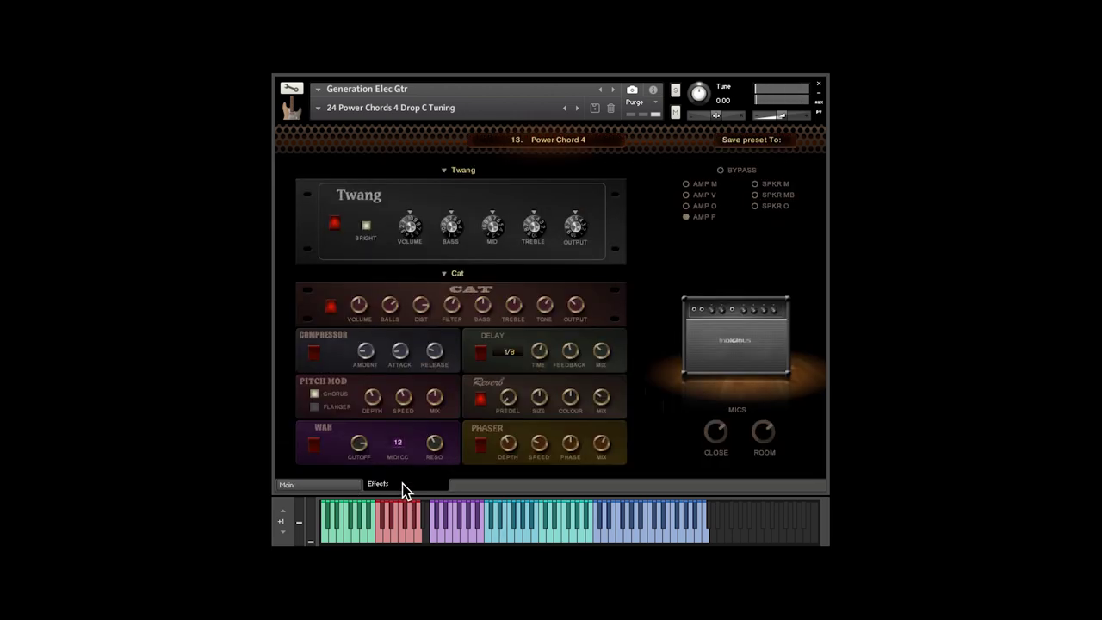
left_click(446, 171)
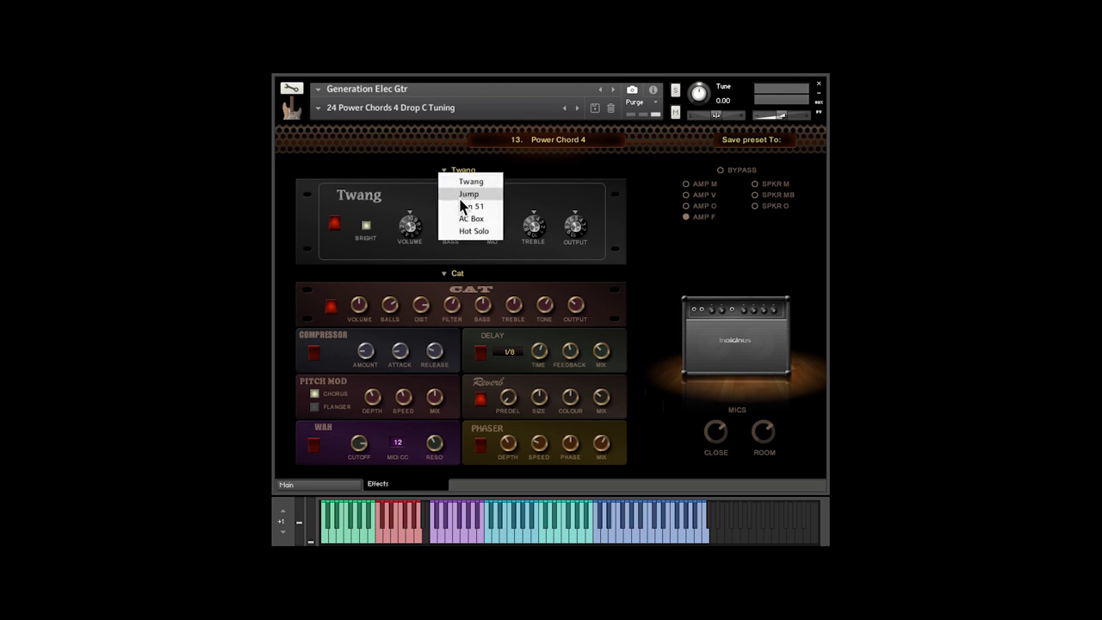
left_click(461, 196)
left_click(446, 172)
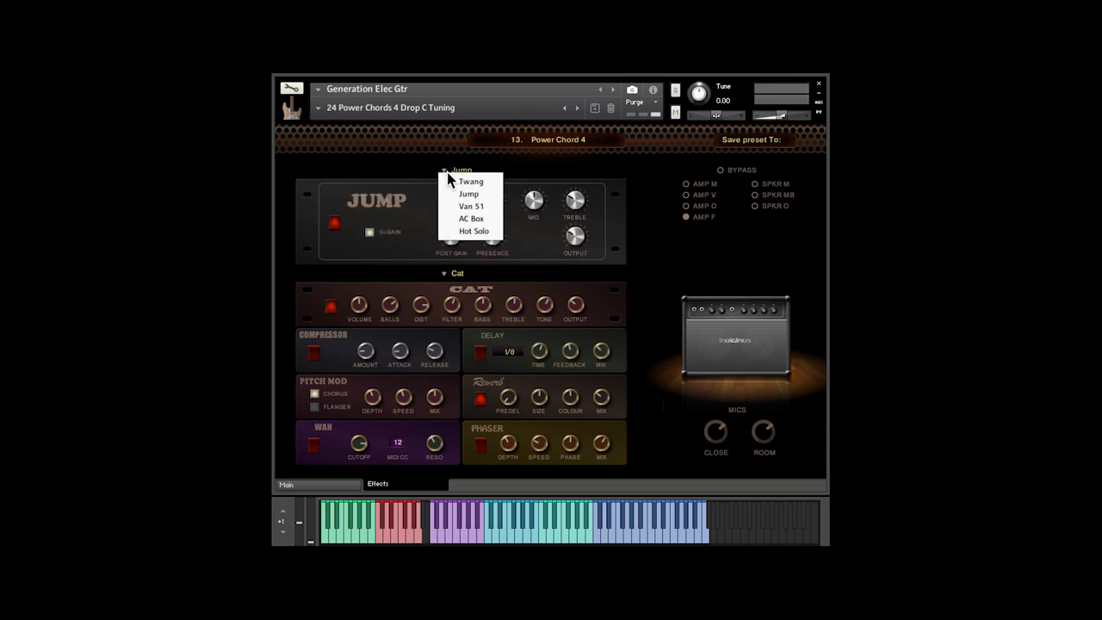
left_click(455, 183)
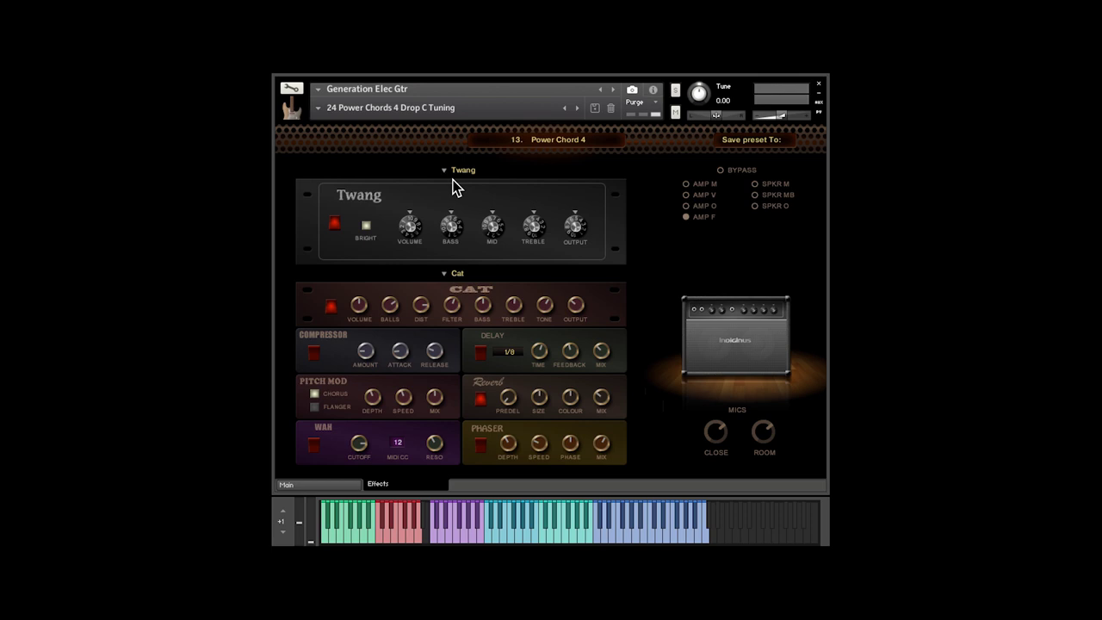
left_click(444, 275)
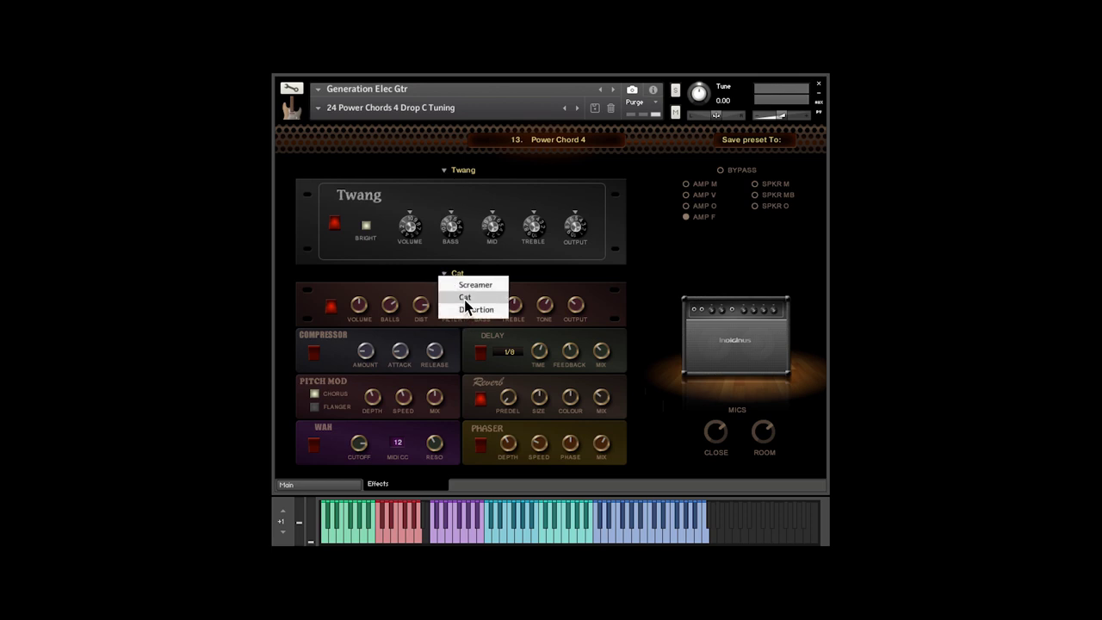
left_click(464, 298)
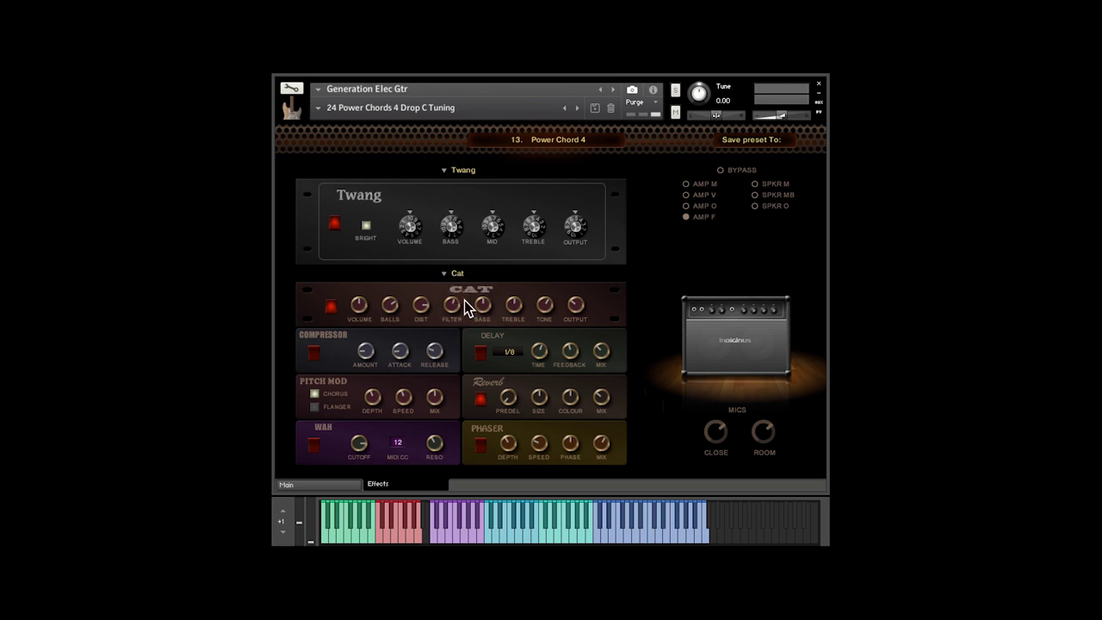
Cycle through amp heads and cabinets, settling on AMP O with the SPKR O cabinet.
left_click(685, 185)
left_click(688, 206)
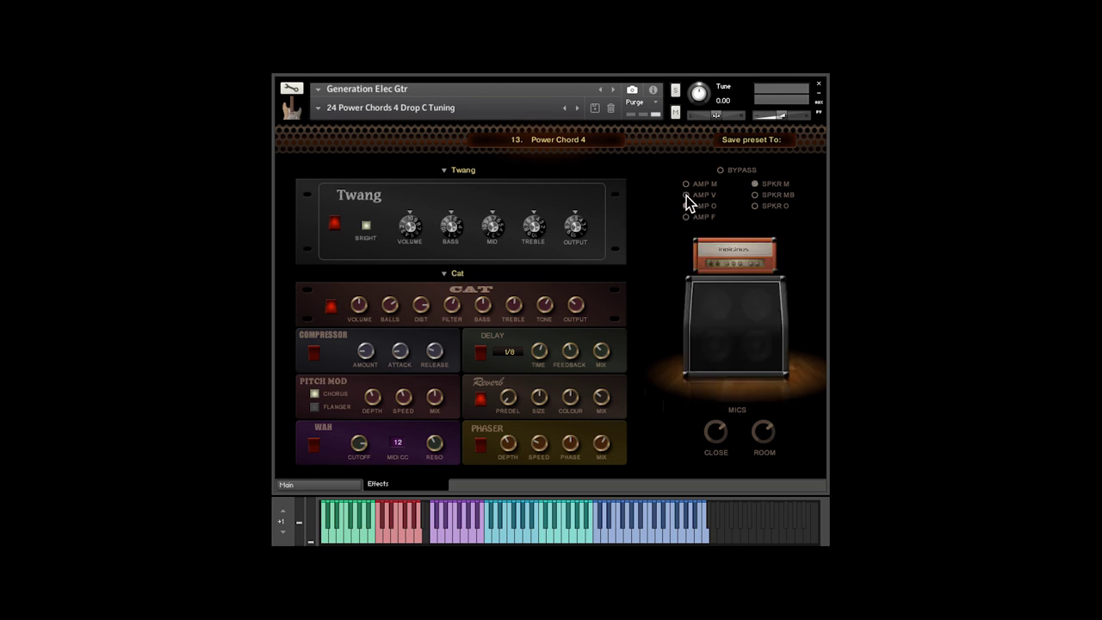
left_click(686, 196)
left_click(685, 184)
left_click(686, 218)
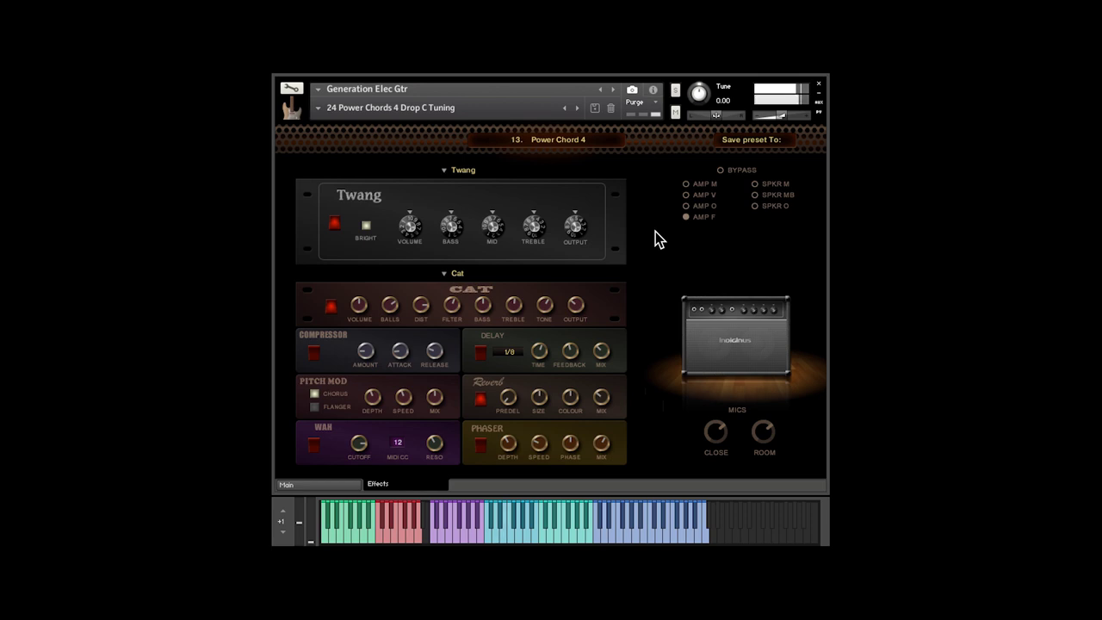
left_click(686, 183)
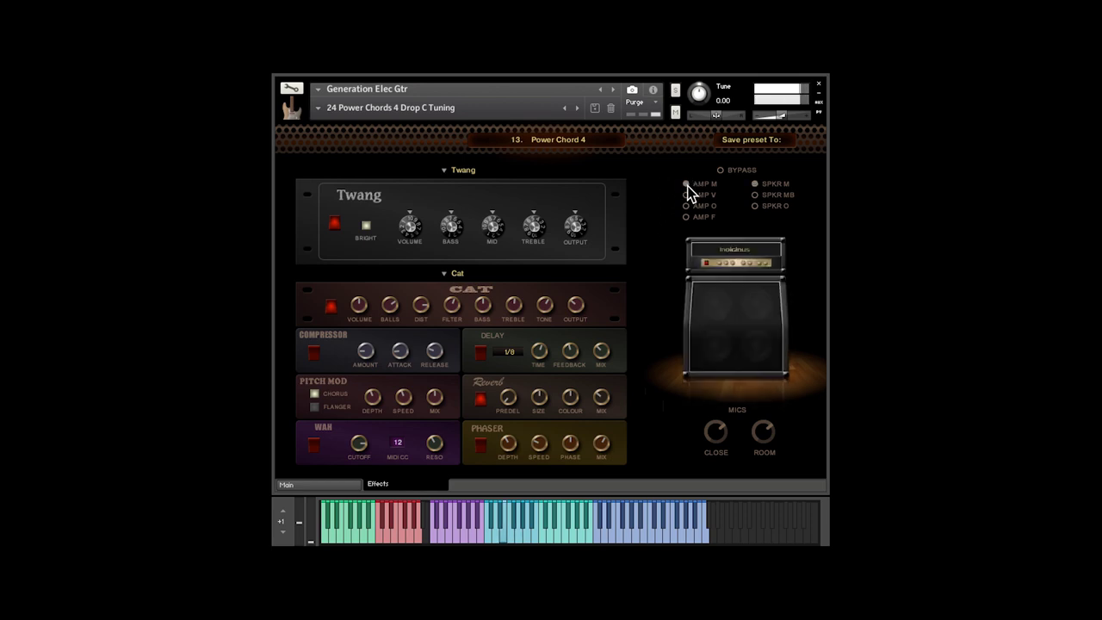
left_click(755, 195)
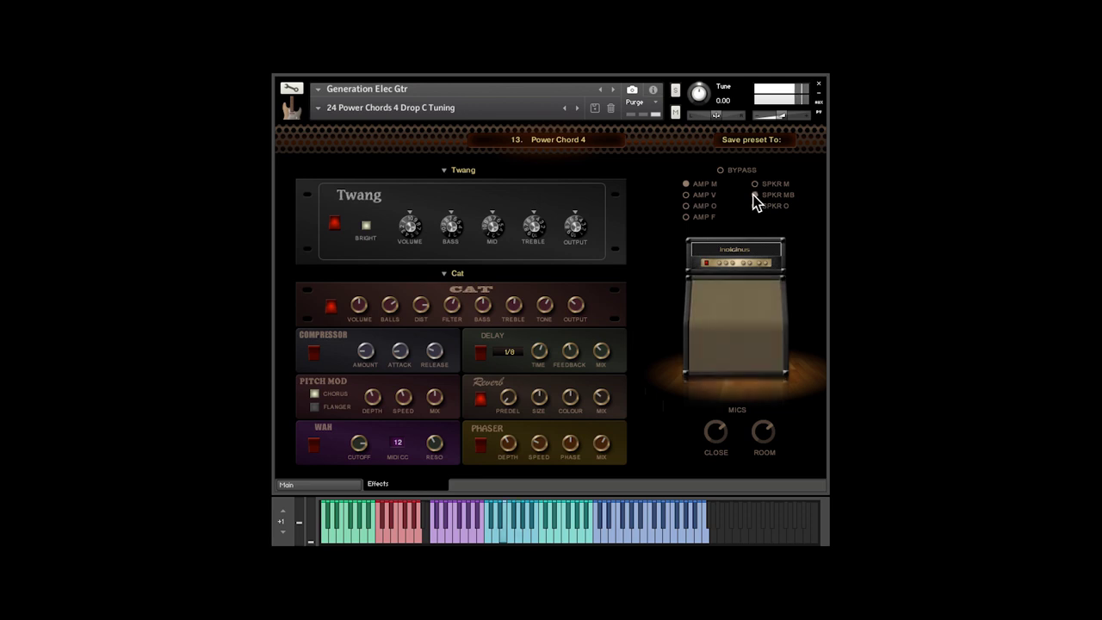
left_click(687, 194)
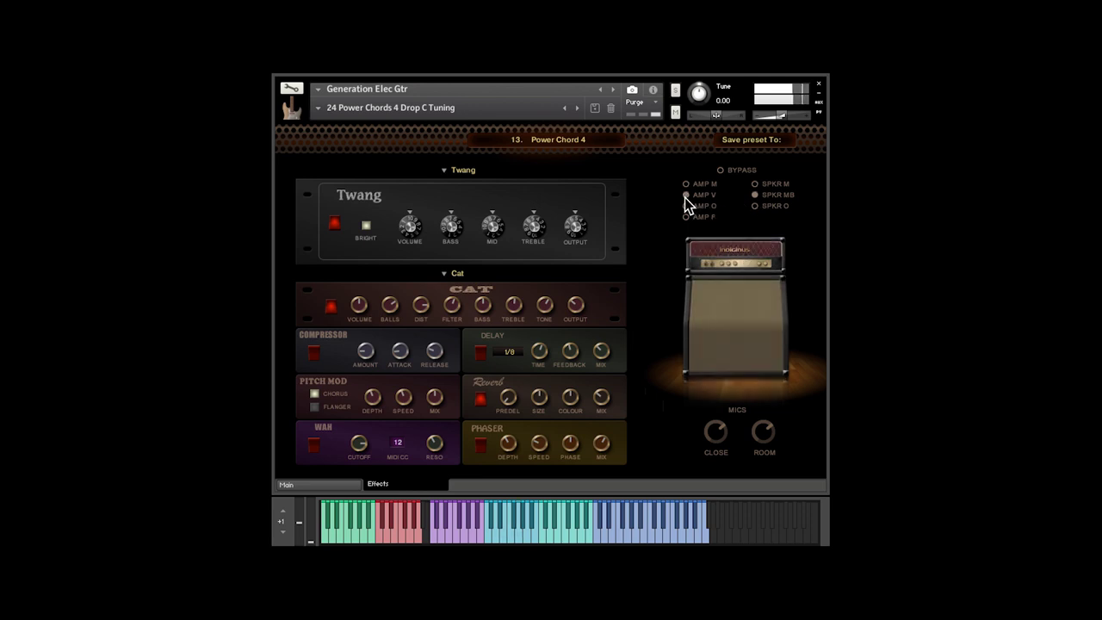
left_click(755, 206)
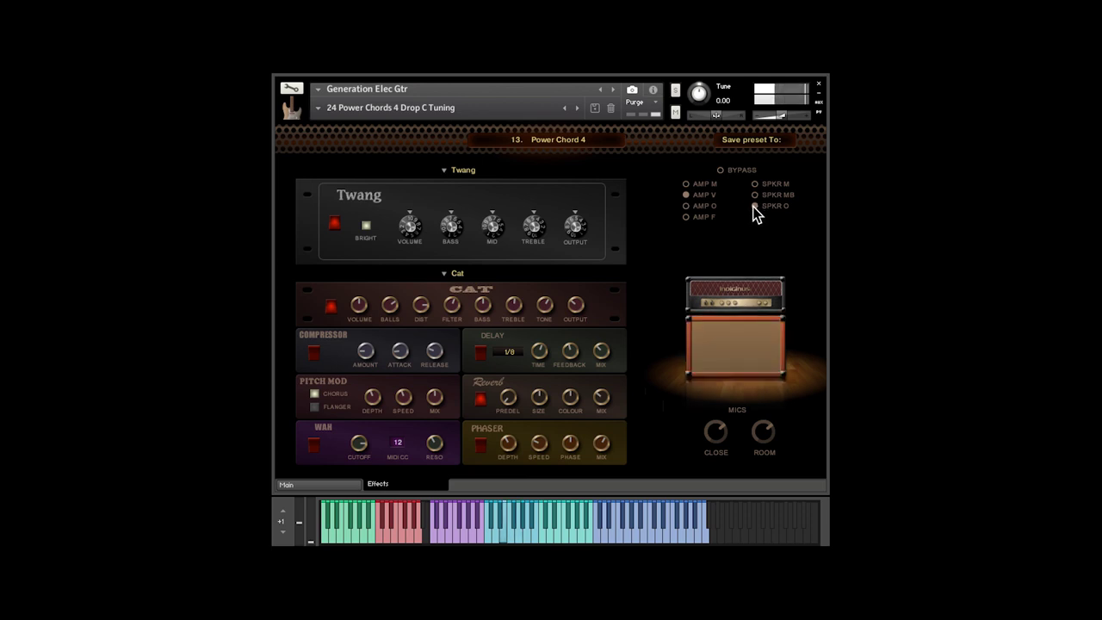
left_click(686, 206)
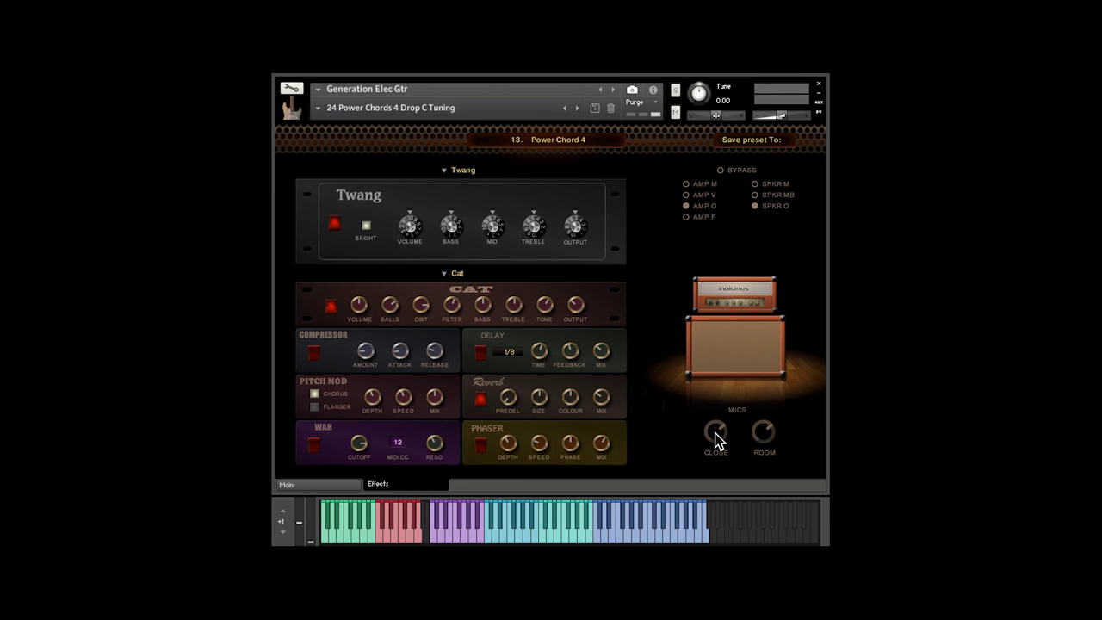
Load the 2. Clean Tremolo effects preset and return to the Main strum page.
left_click(553, 142)
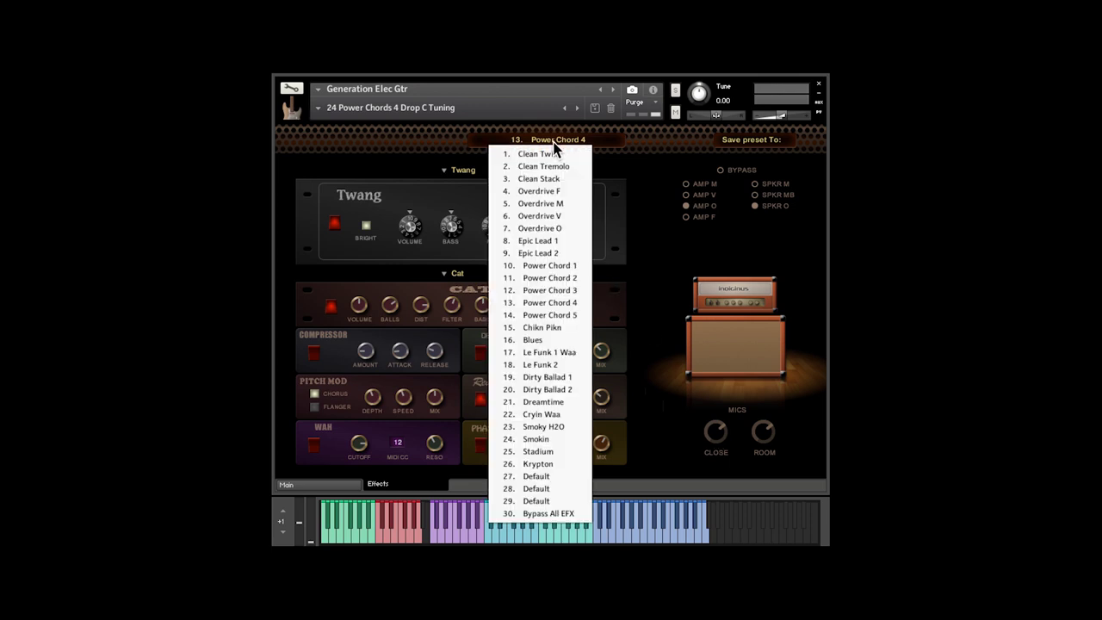
left_click(554, 167)
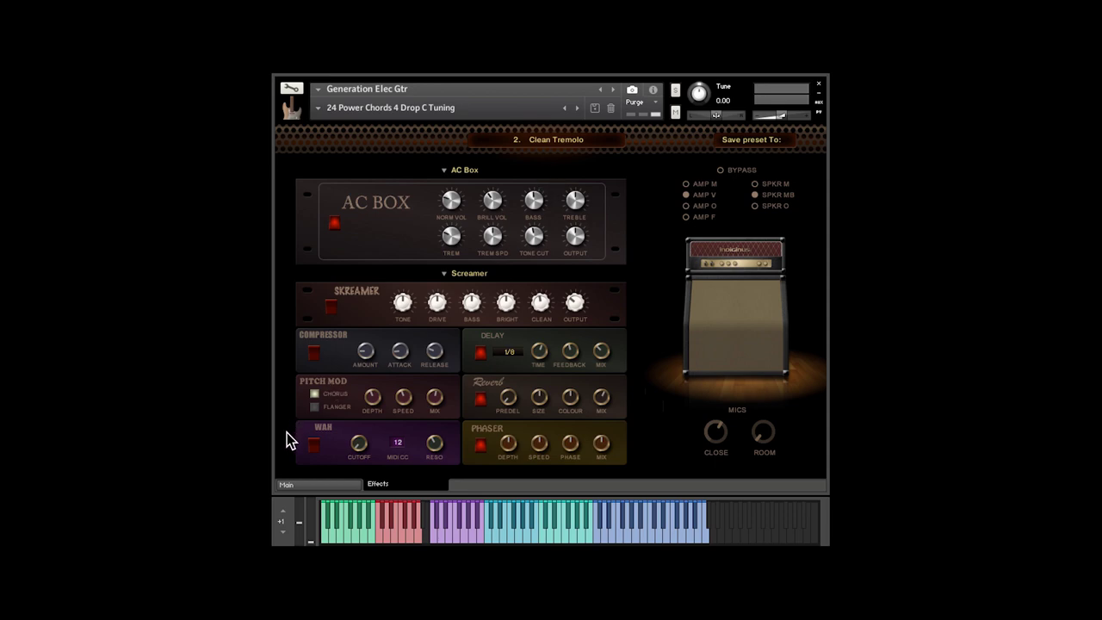
left_click(289, 483)
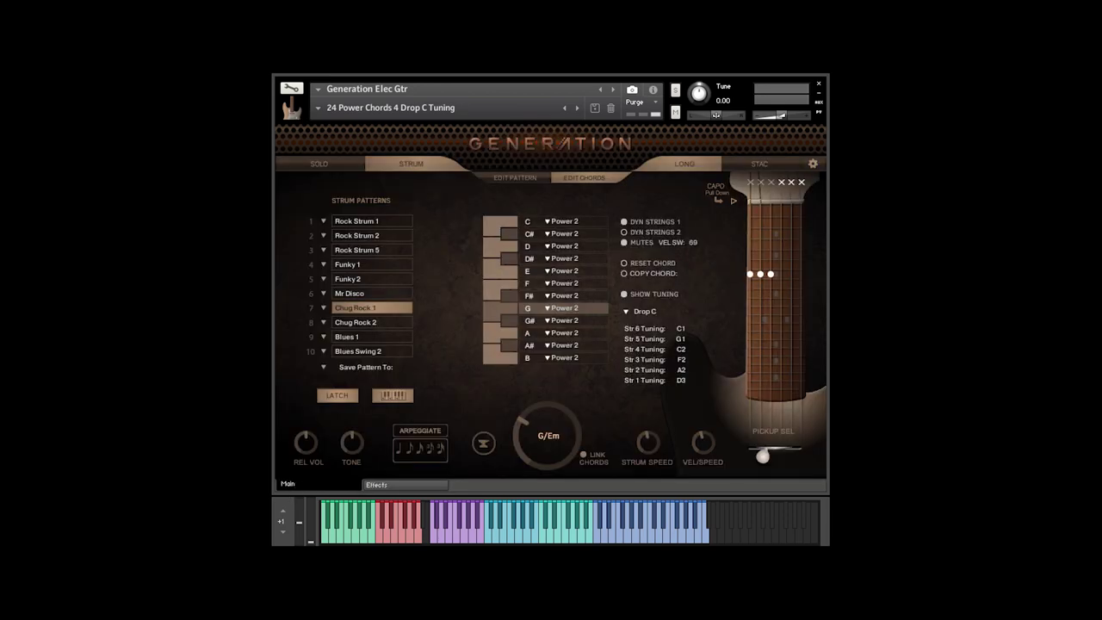